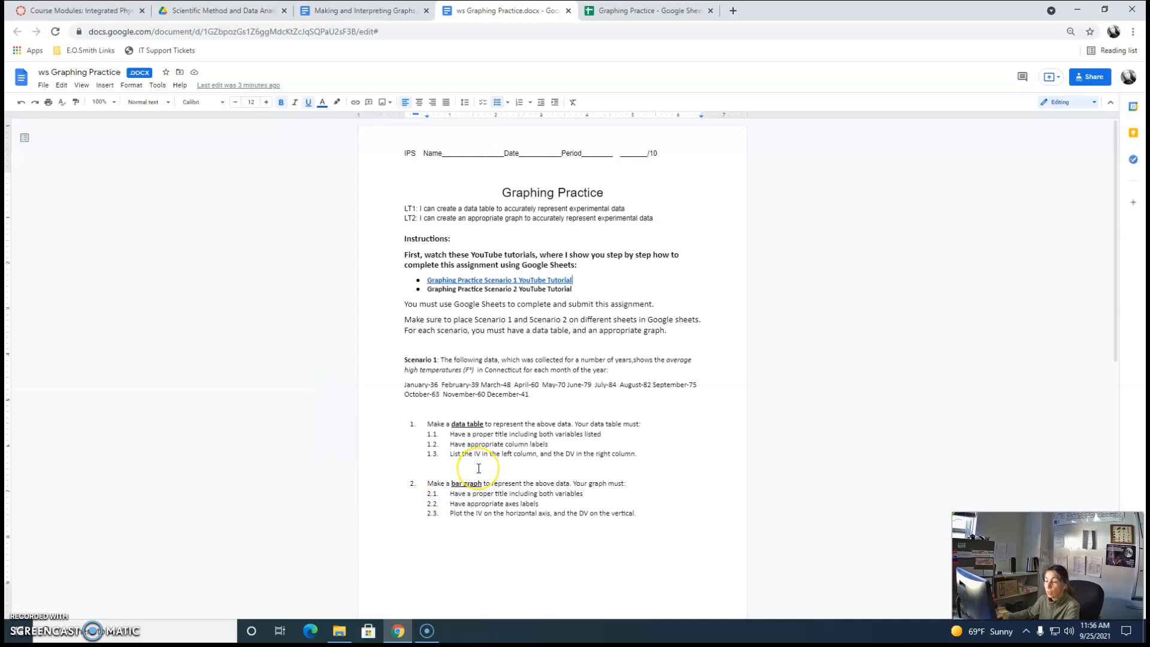
Review the Graphing Practice worksheet's instructions and the Scenario 2 running speed versus heart rate table
scroll(478, 468, "down", 1)
scroll(478, 468, "down", 6)
left_click(427, 275)
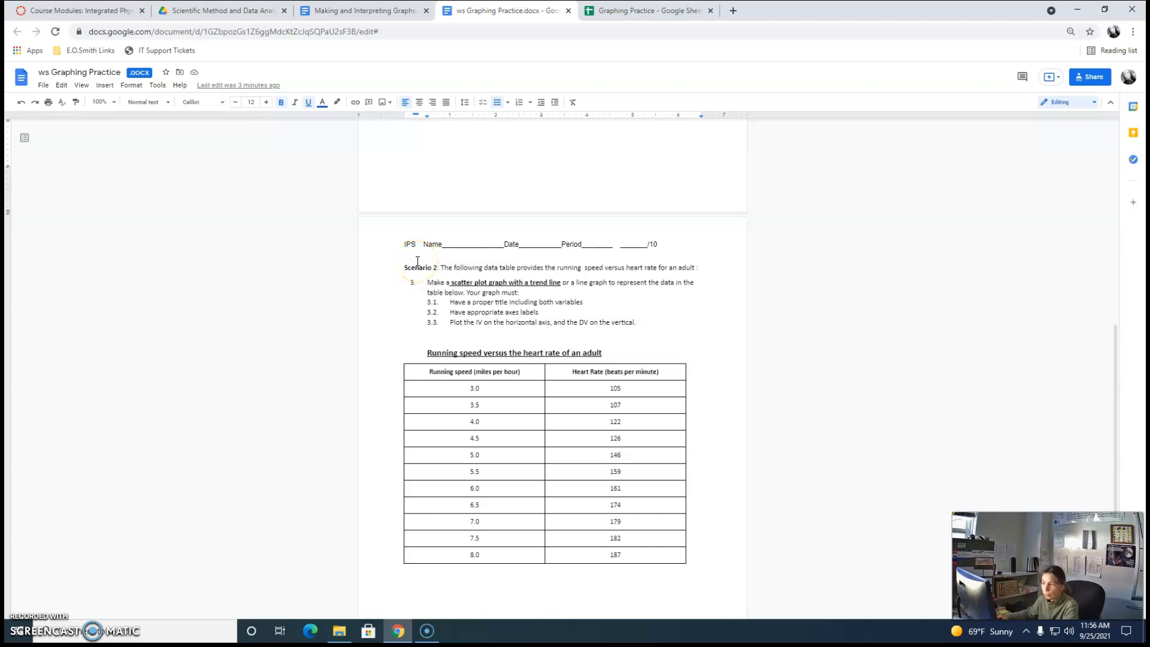
scroll(417, 261, "up", 15)
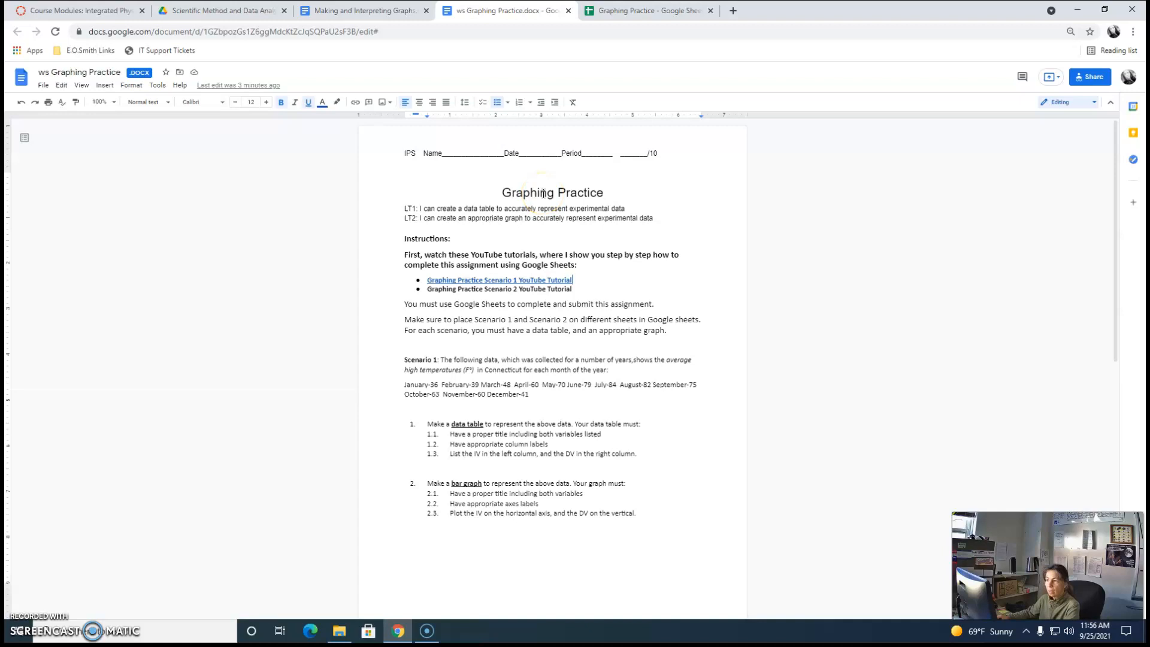
scroll(544, 195, "down", 15)
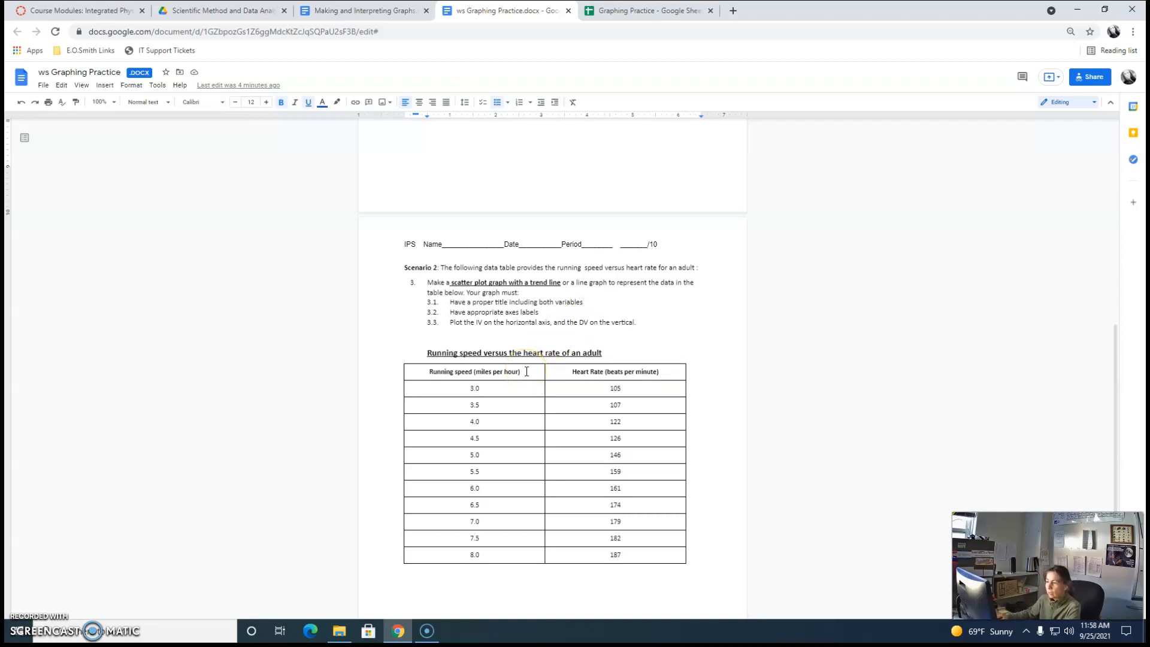
Look over the Scenario 1 Live example in the Graphing Practice spreadsheet and compare the empty Scenario 2 Live sheet with the worksheet
left_click(628, 13)
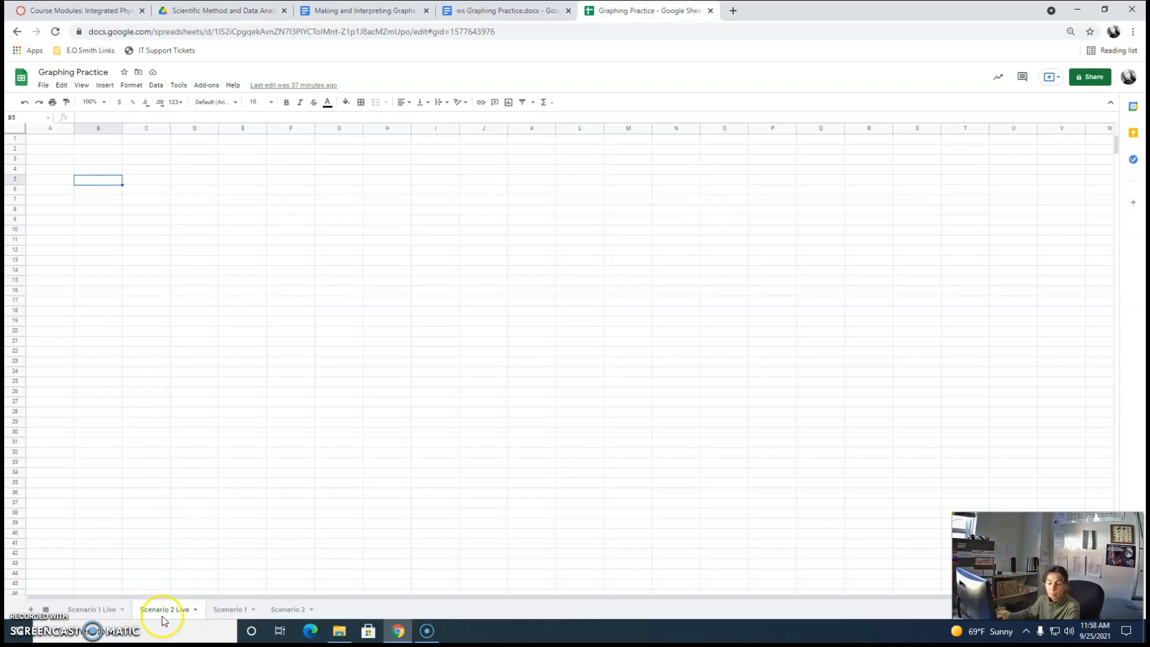
left_click(93, 611)
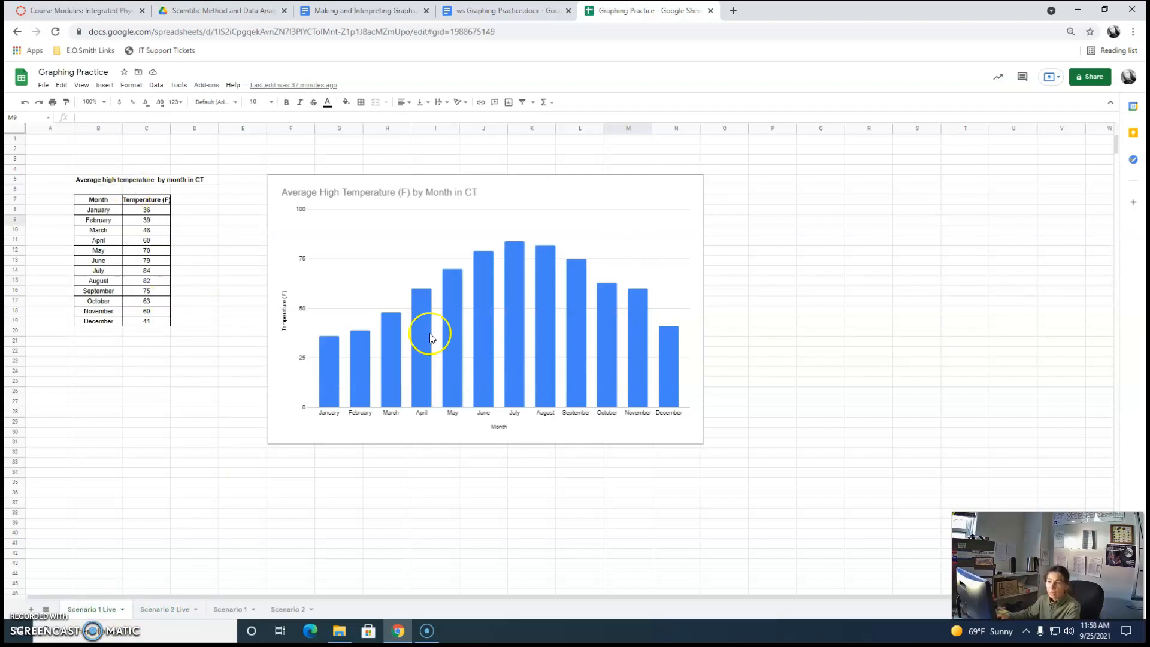
left_click(153, 611)
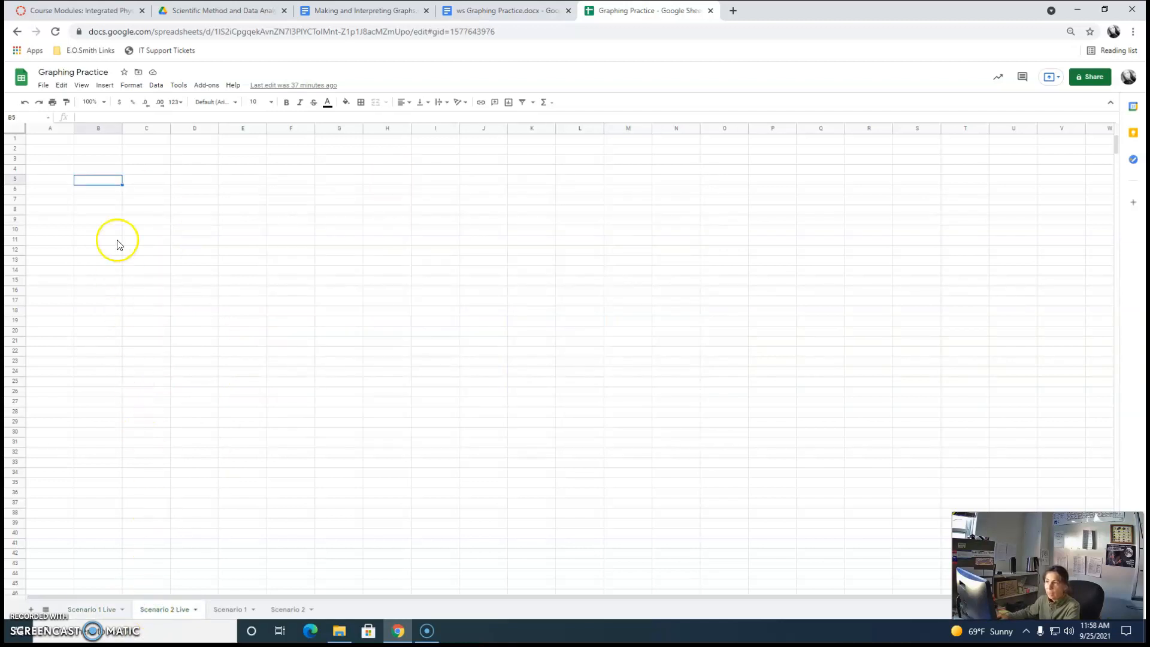
left_click(488, 11)
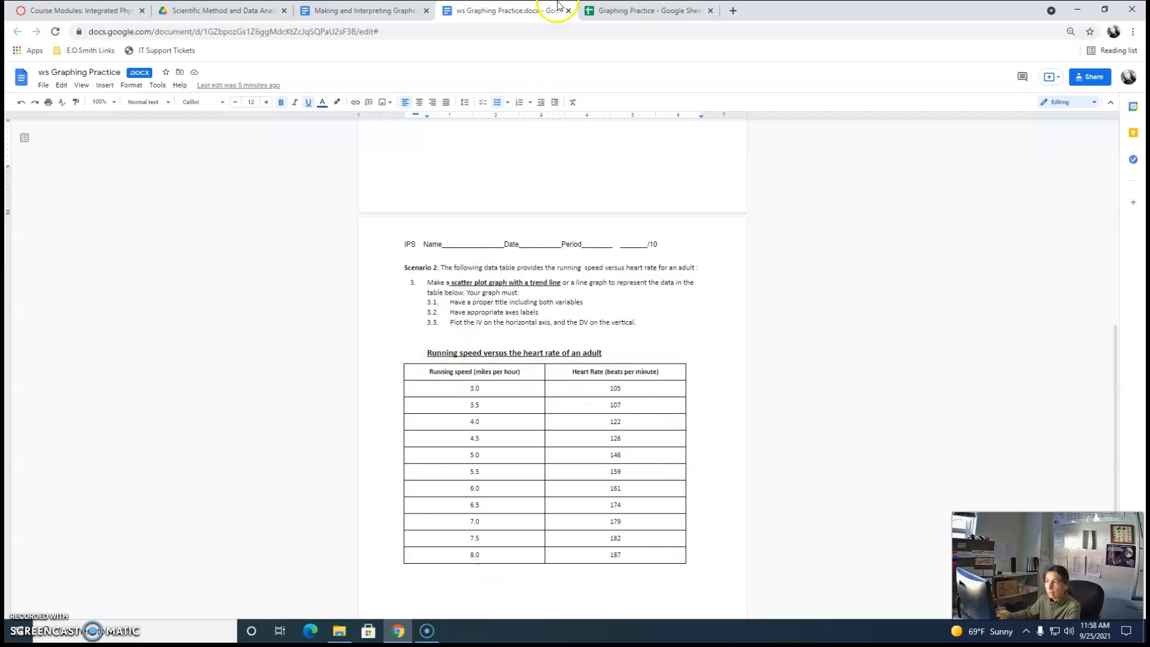
left_click(631, 12)
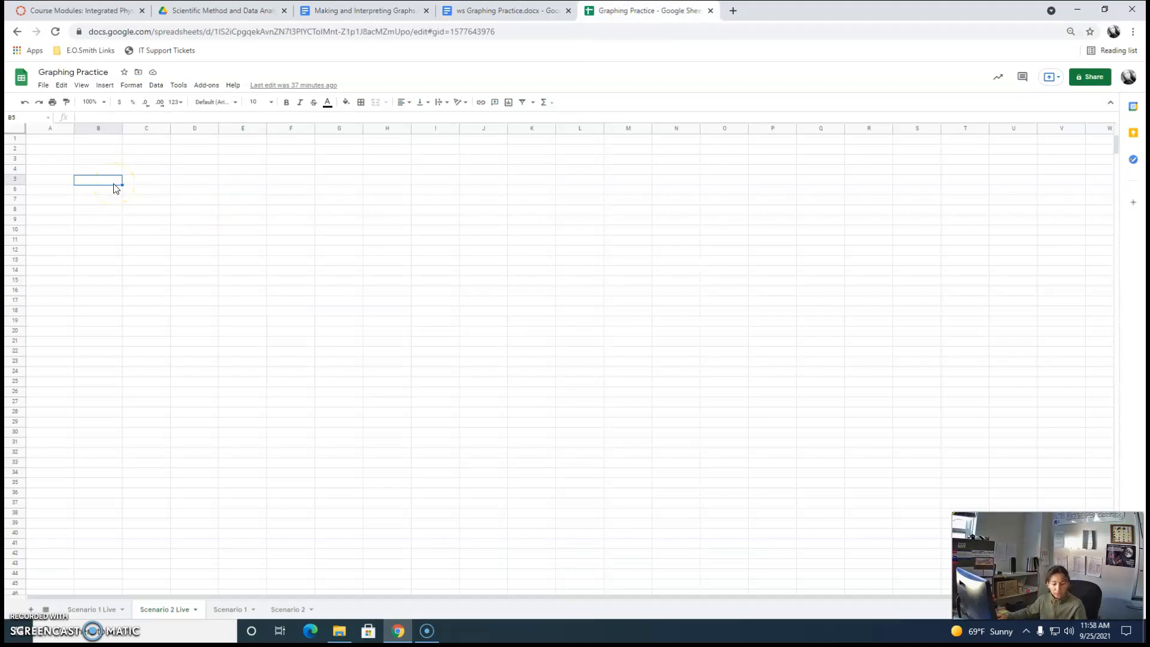
Enter the column heading "Running speed (miles per hour)" in cell B5 of the Scenario 2 Live sheet
left_click(116, 192)
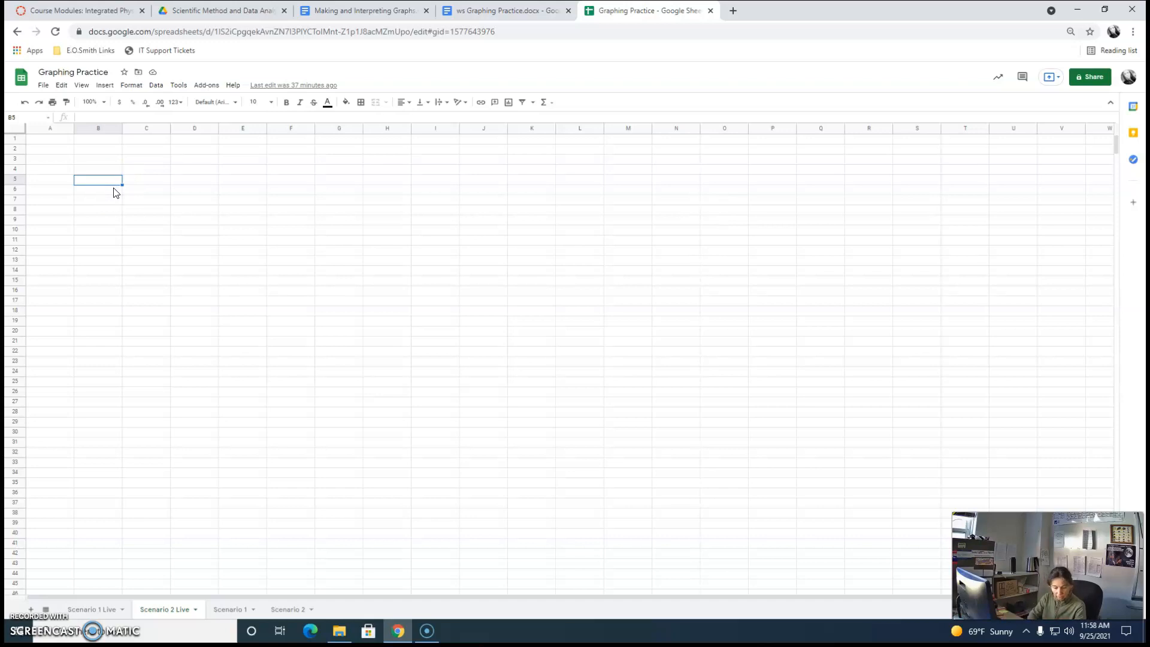
type("a")
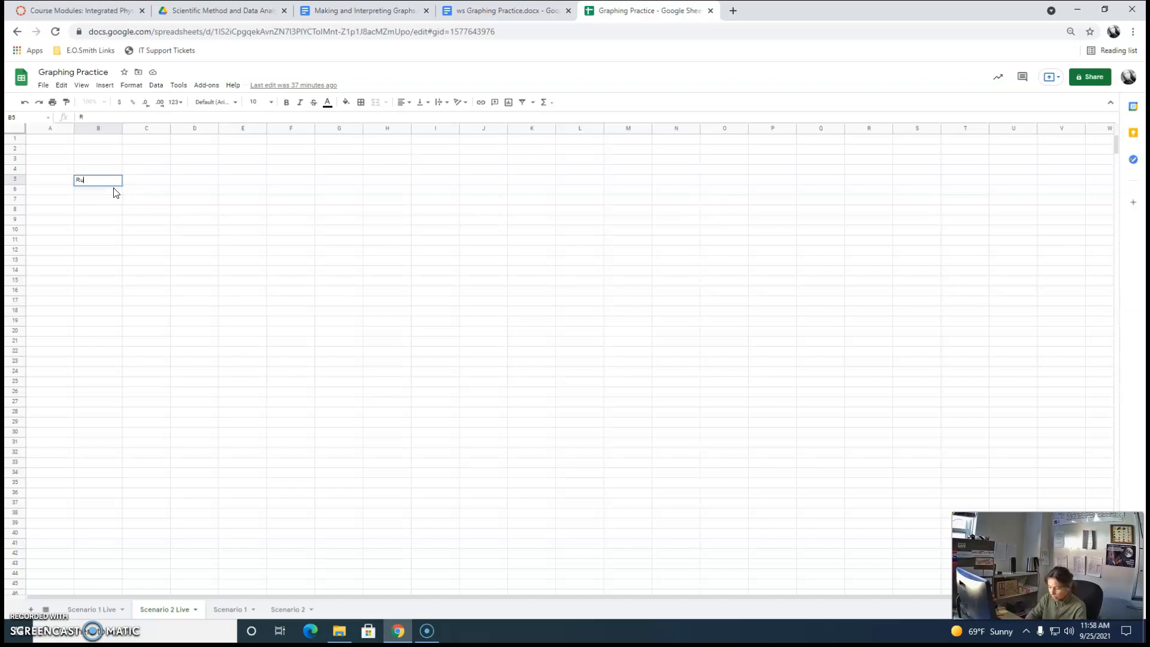
type("unning spe")
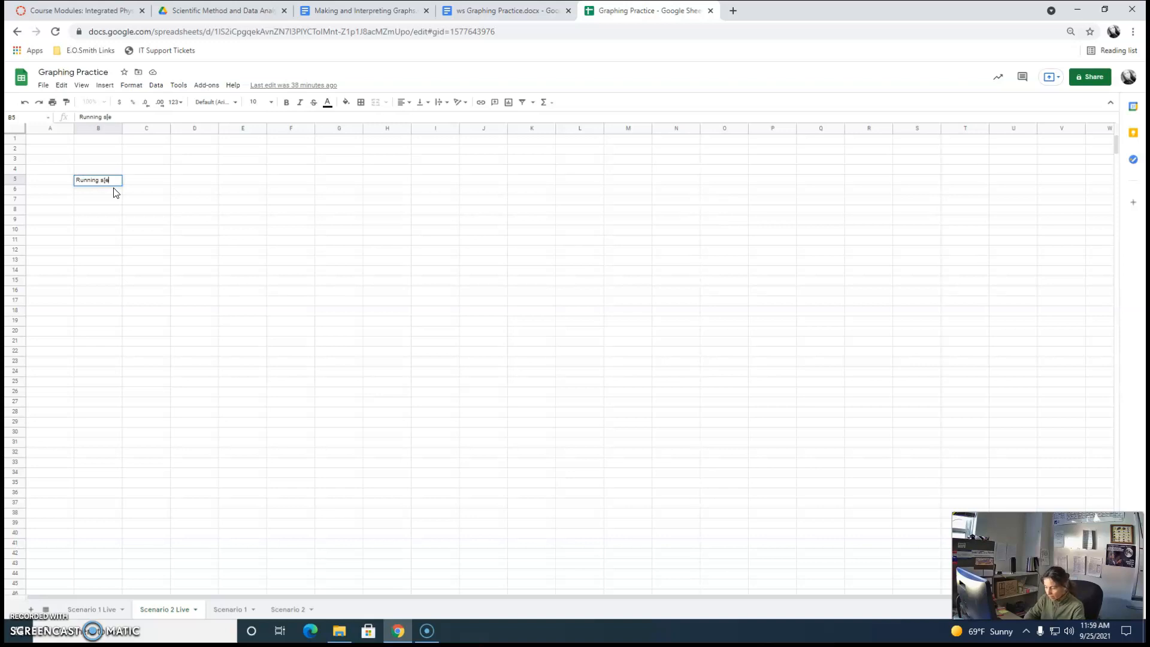
type("ed (m")
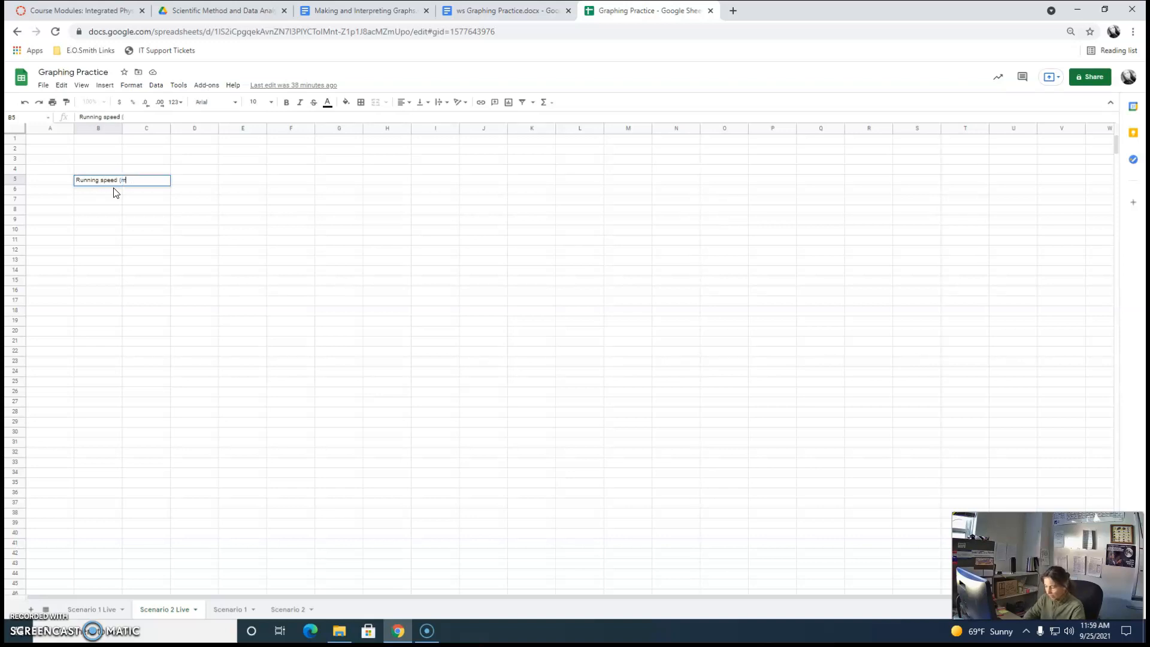
type("iles per hour)")
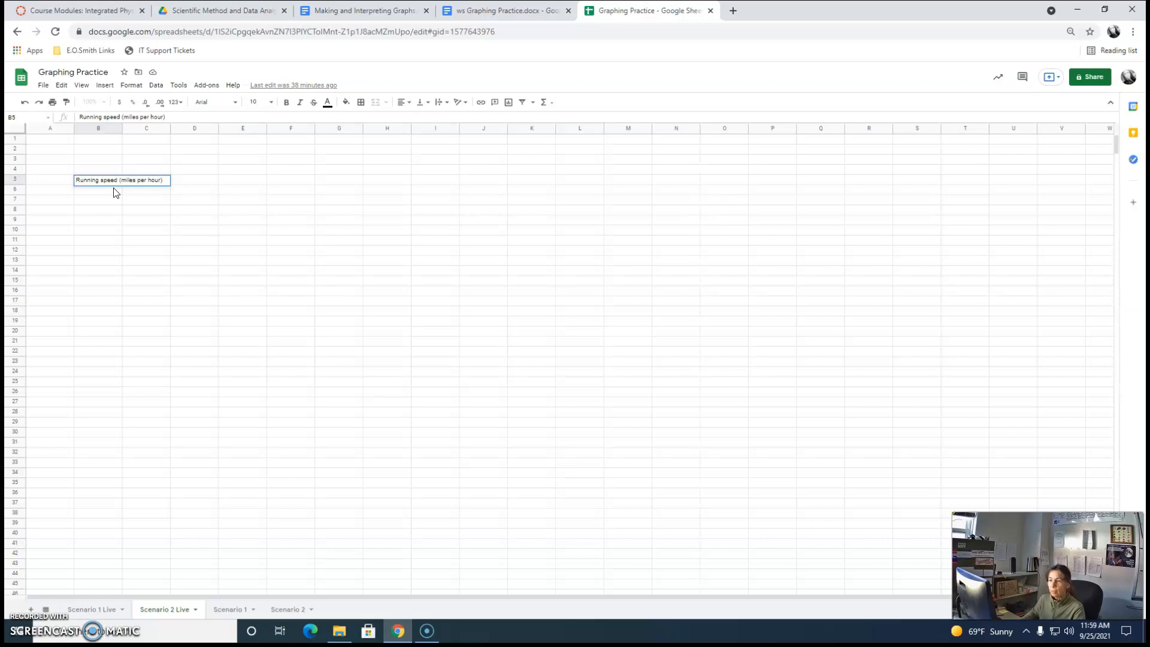
key("Return")
Widen column B so that the running speed heading fits inside it
left_click(119, 182)
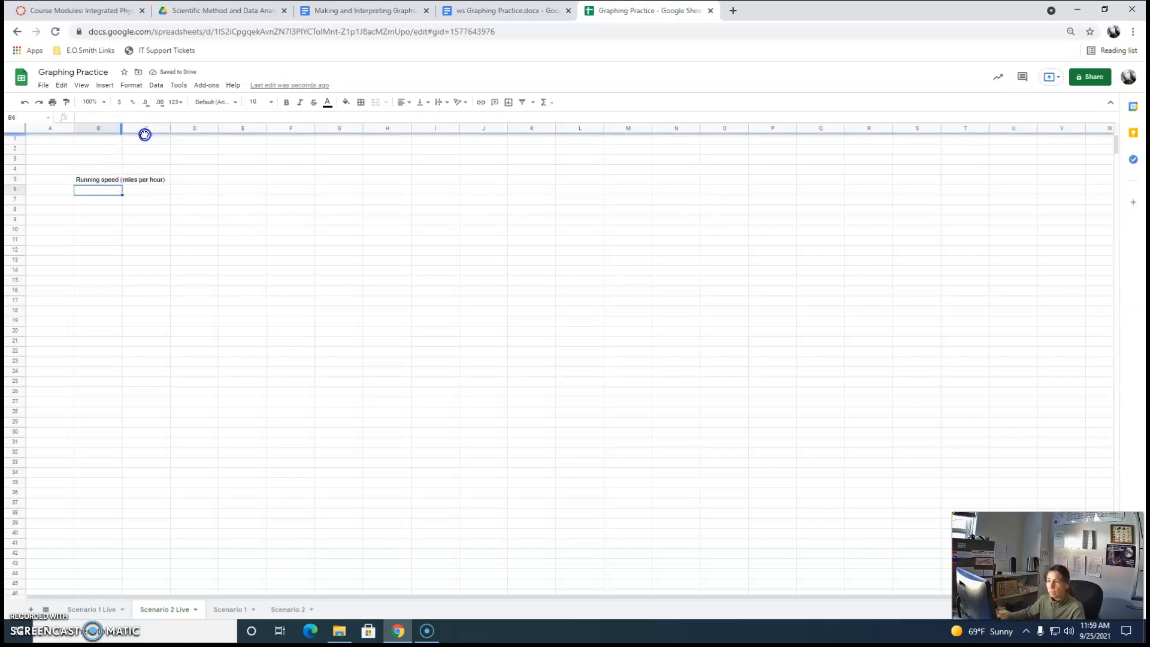
left_click(106, 162)
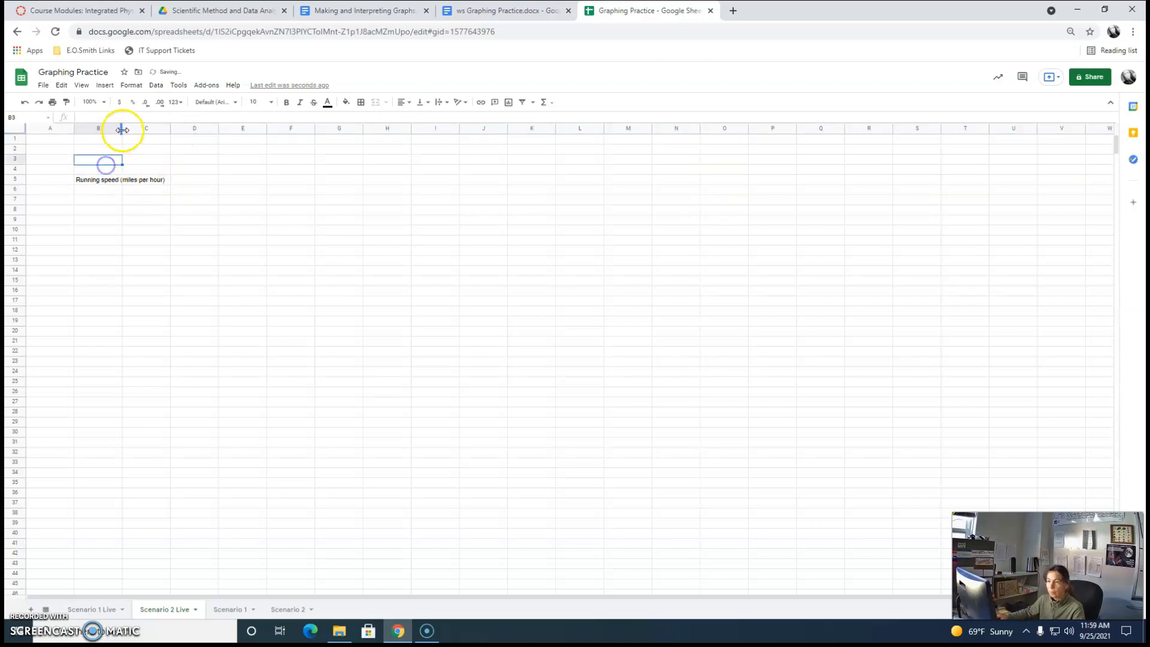
left_click(114, 128)
left_click_drag(122, 128, 170, 129)
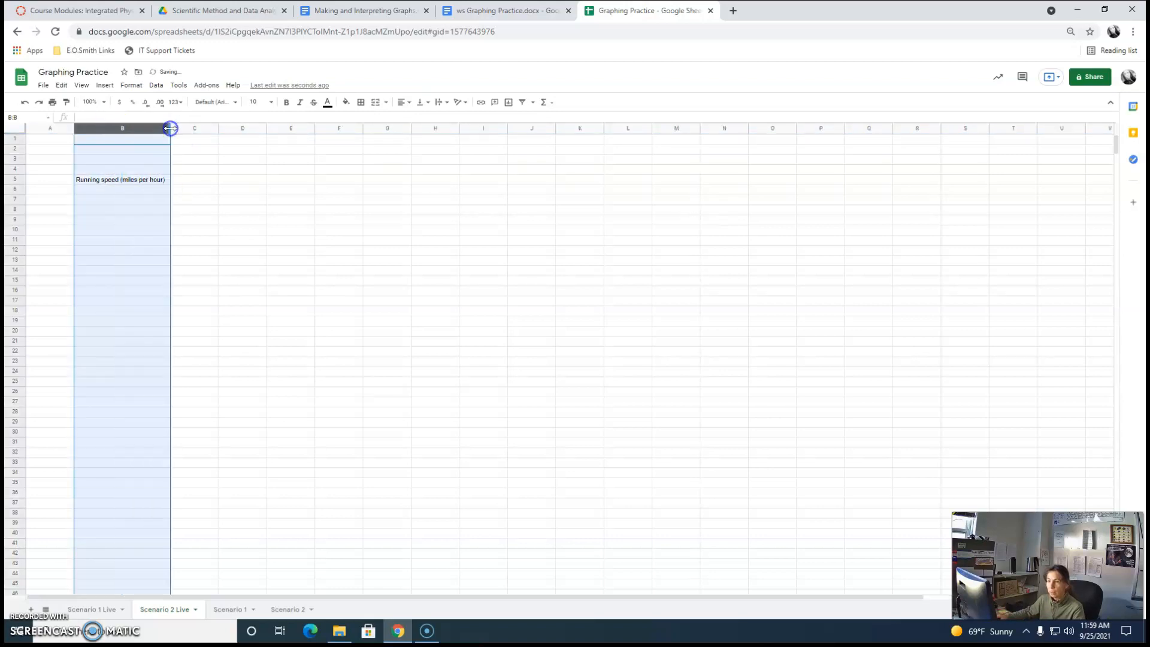
Enter the heading "Heart Rate (beats per minute)" in cell C5 and widen column C to fit it
left_click(190, 201)
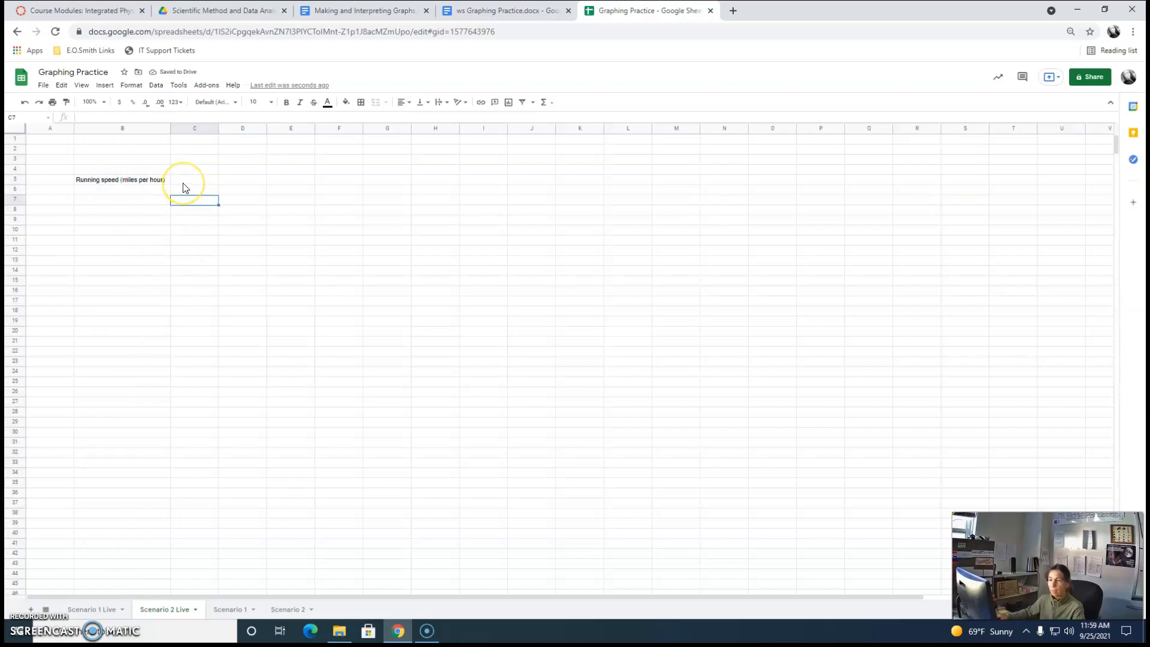
left_click(183, 183)
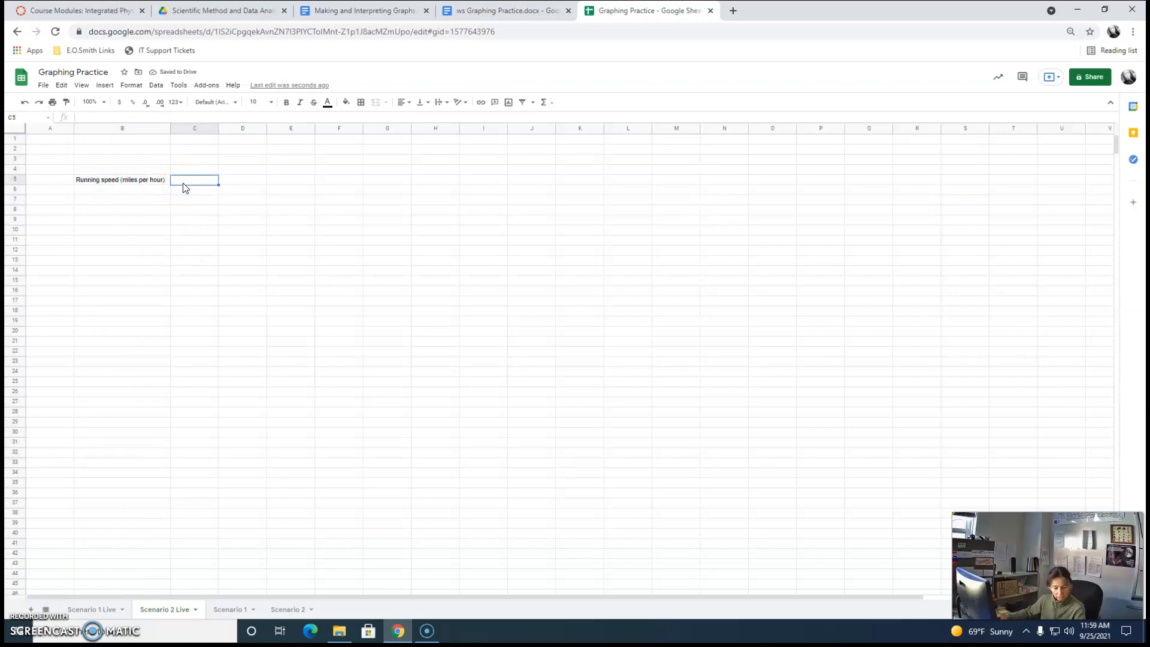
type("Hea")
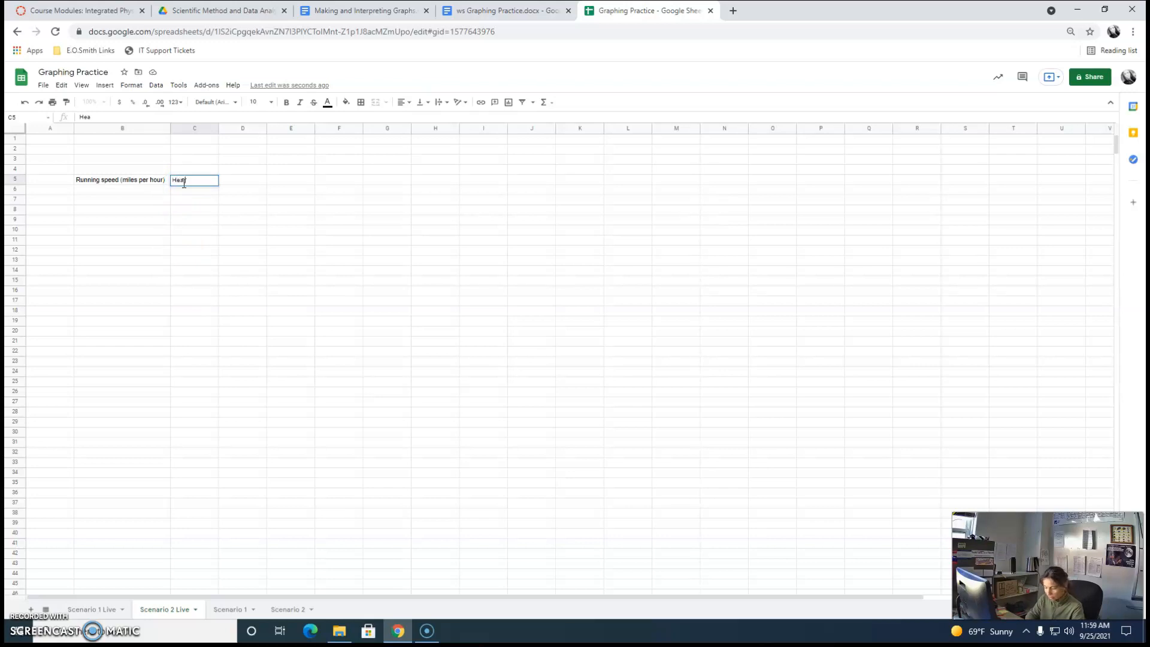
type("rt Rate ")
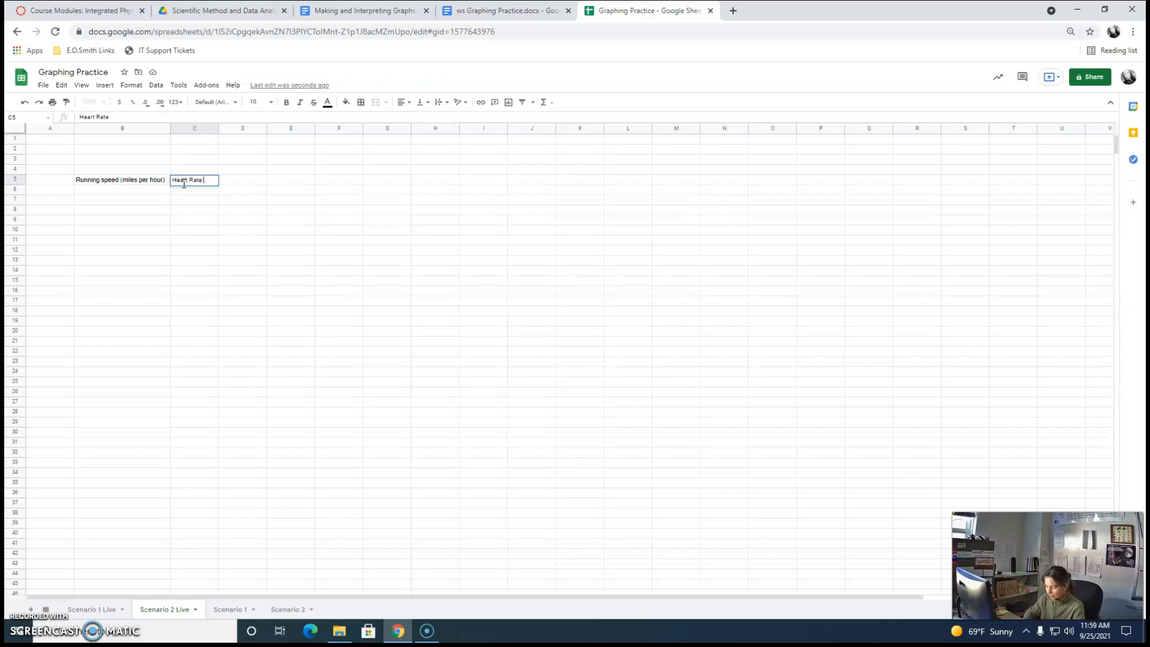
type("(beats per minute)")
key("Return")
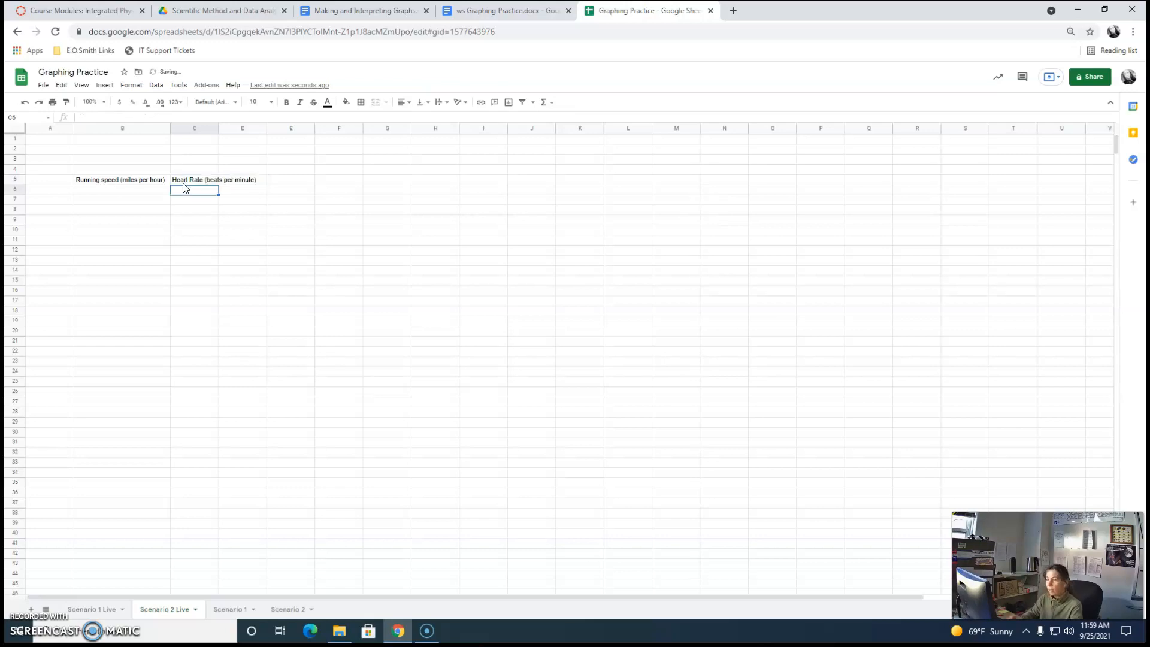
left_click(195, 129)
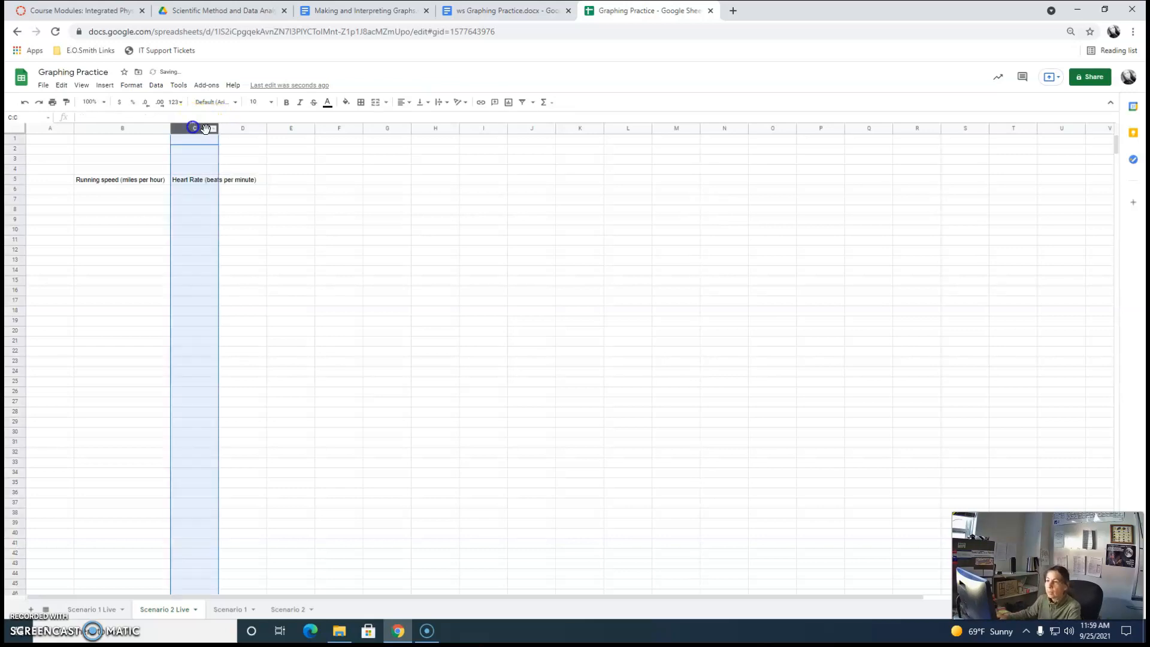
left_click_drag(218, 128, 281, 128)
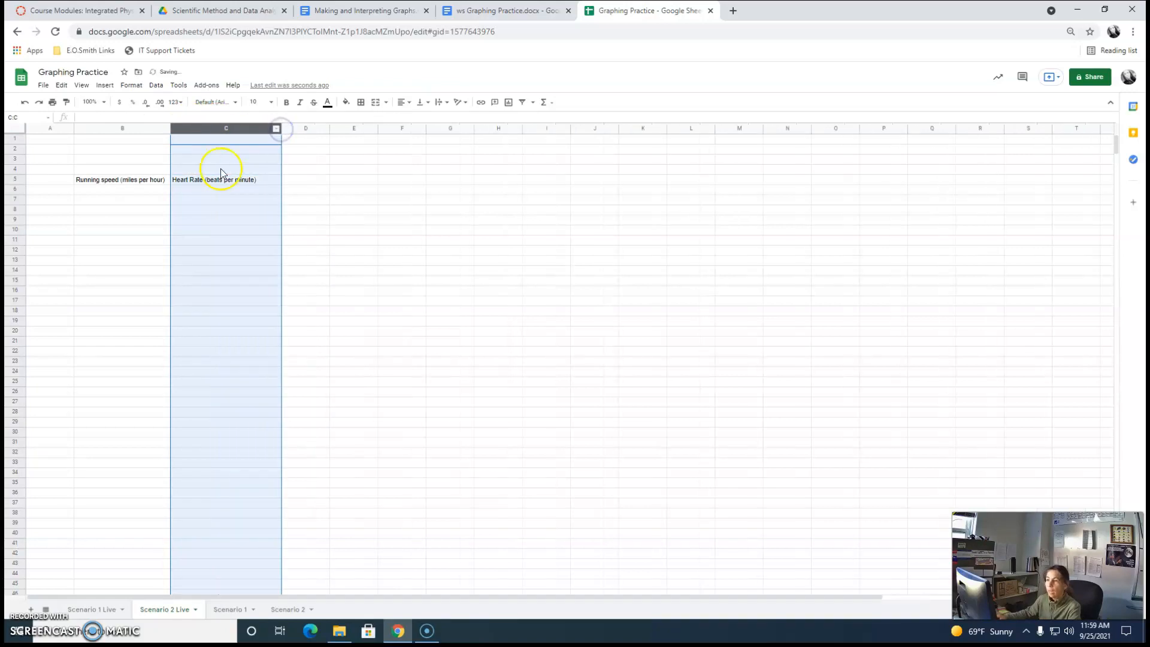
Check the worksheet's data table and enter the running speeds 3, 3.5, 4 and 4.5 in cells B6 to B9
left_click(509, 10)
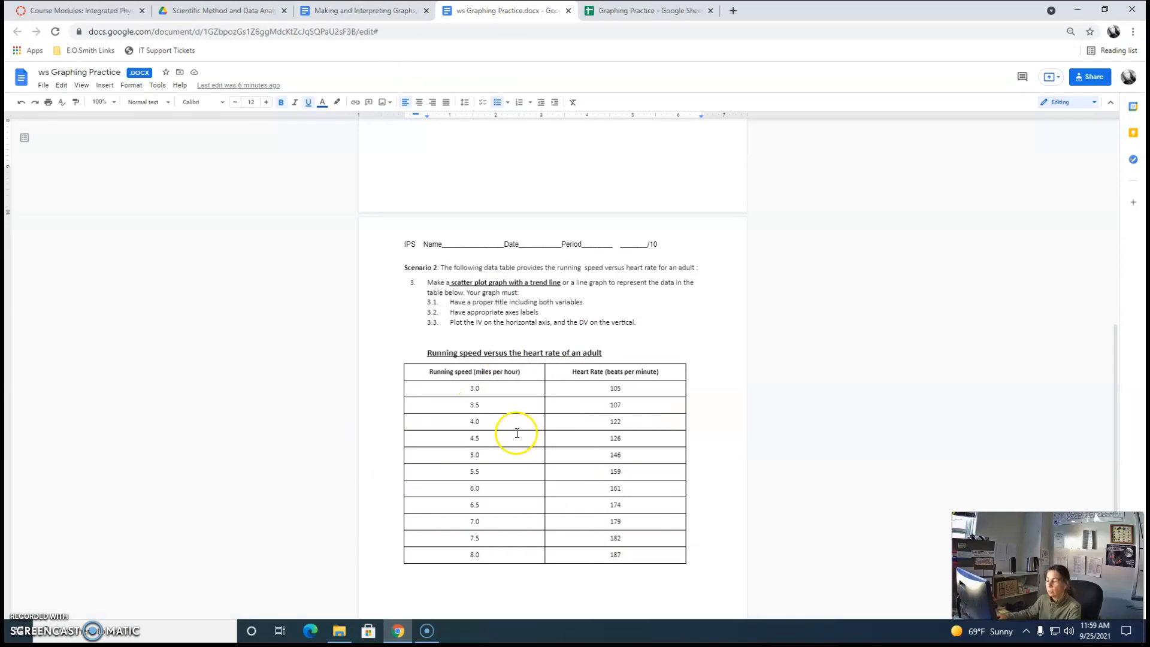
left_click(630, 12)
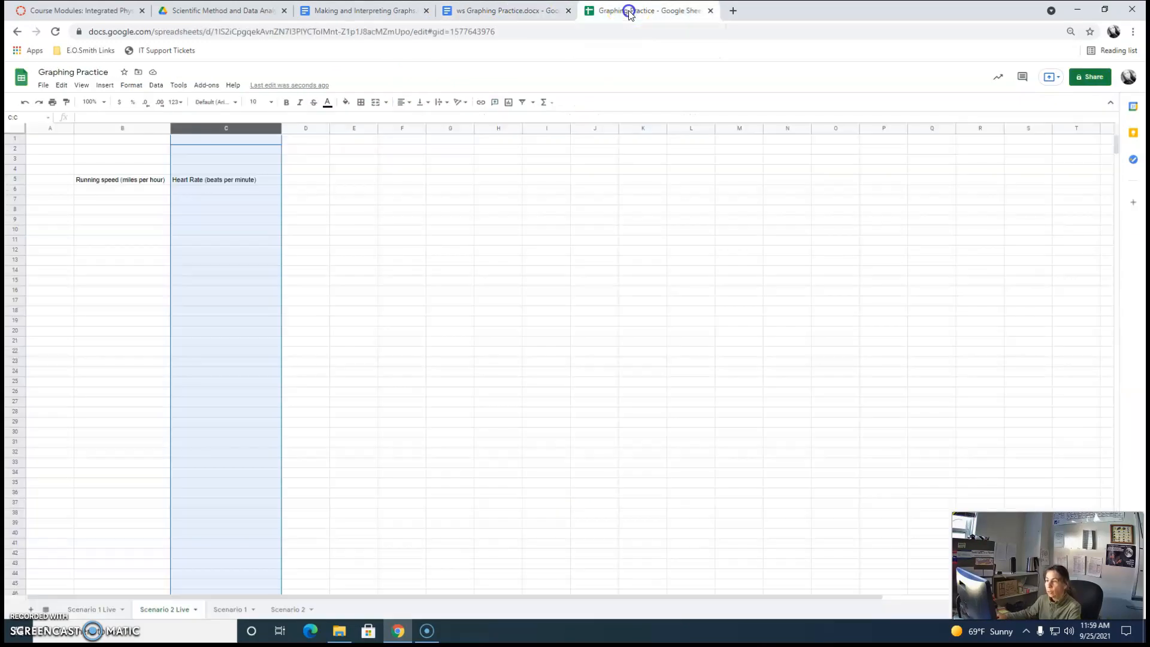
left_click(120, 190)
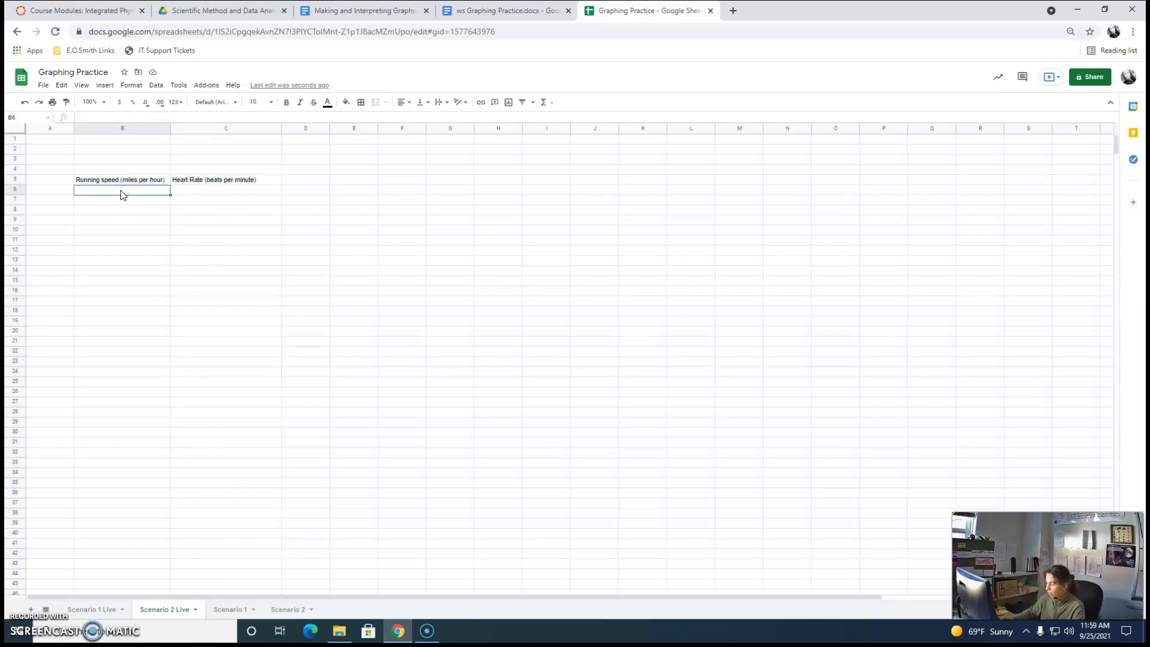
type("3")
key("Return")
type("3.5")
key("Return")
type("4")
key("Return")
type("4")
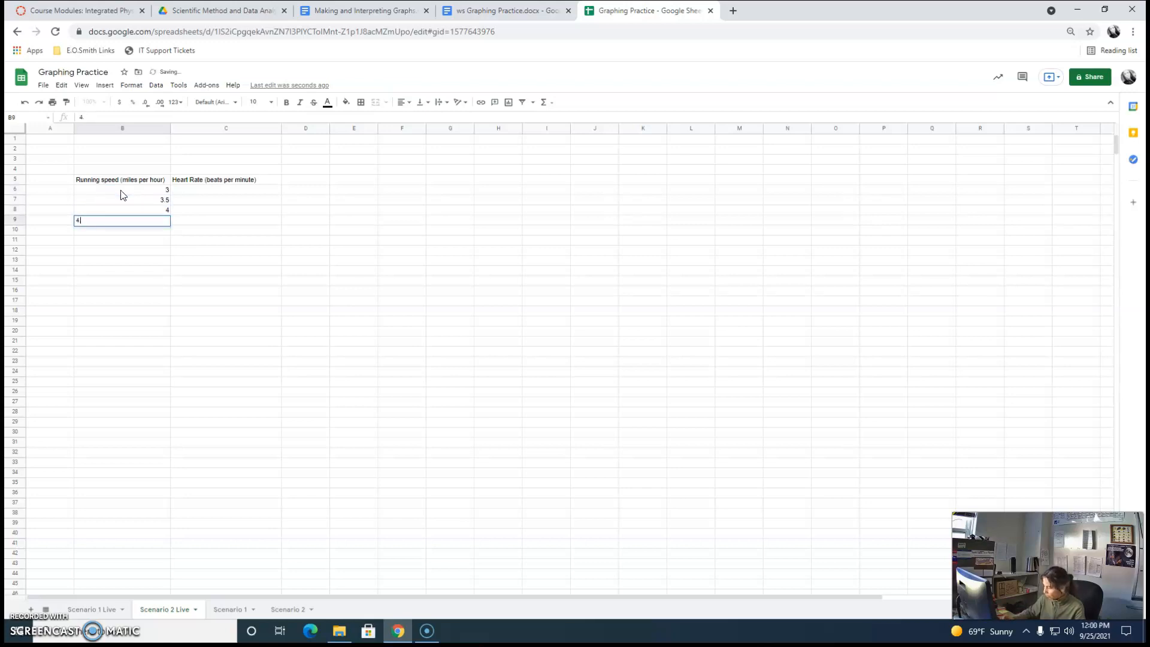
key("Return")
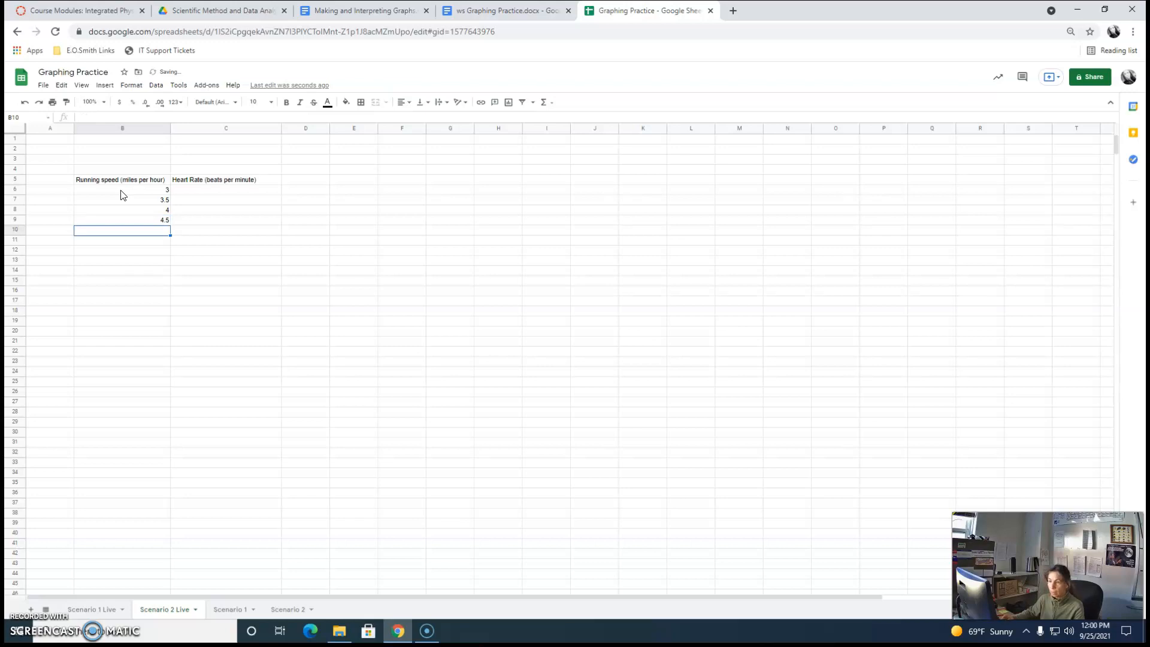
Enter the heart rates 105, 107 and 122 in cells C6 to C8
left_click(214, 191)
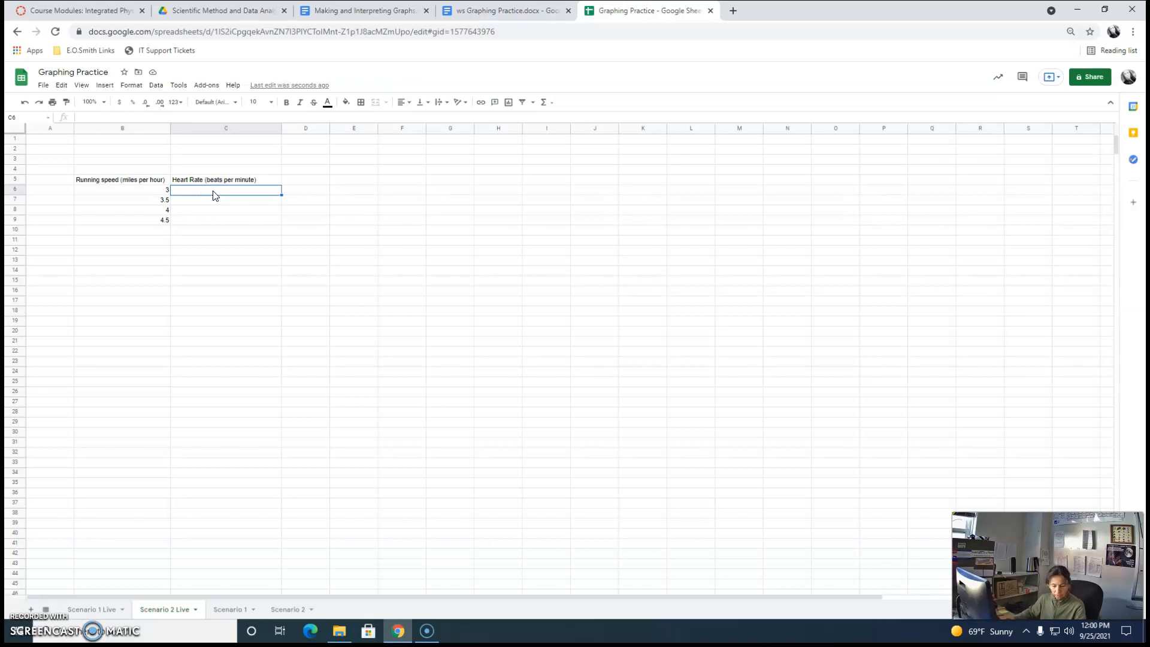
type("105")
key("Return")
type("10")
key("Return")
type("1")
key("Return")
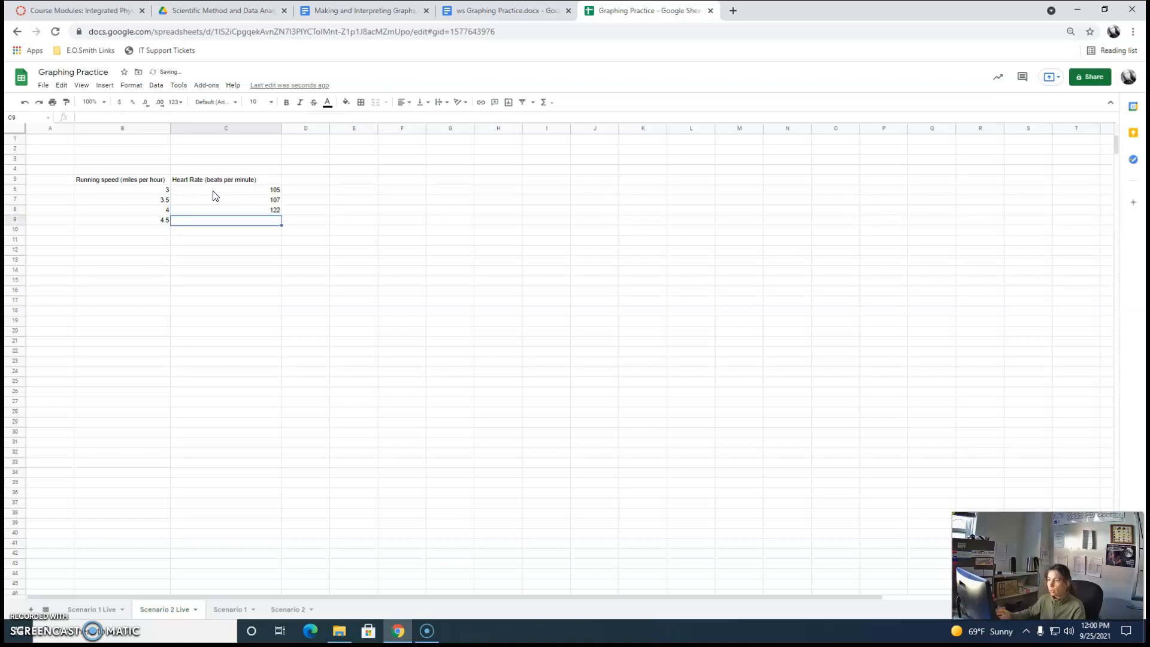
left_click(217, 240)
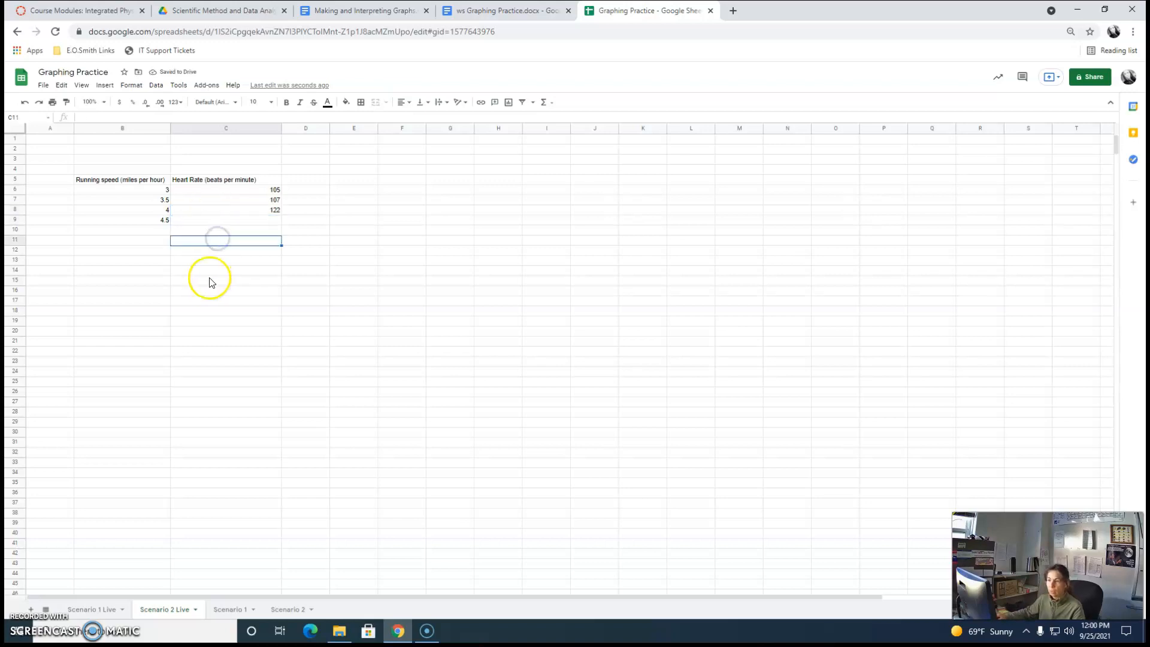
Center the headings and values of the data table in B5:C9 horizontally
left_click(122, 181)
left_click_drag(122, 181, 246, 223)
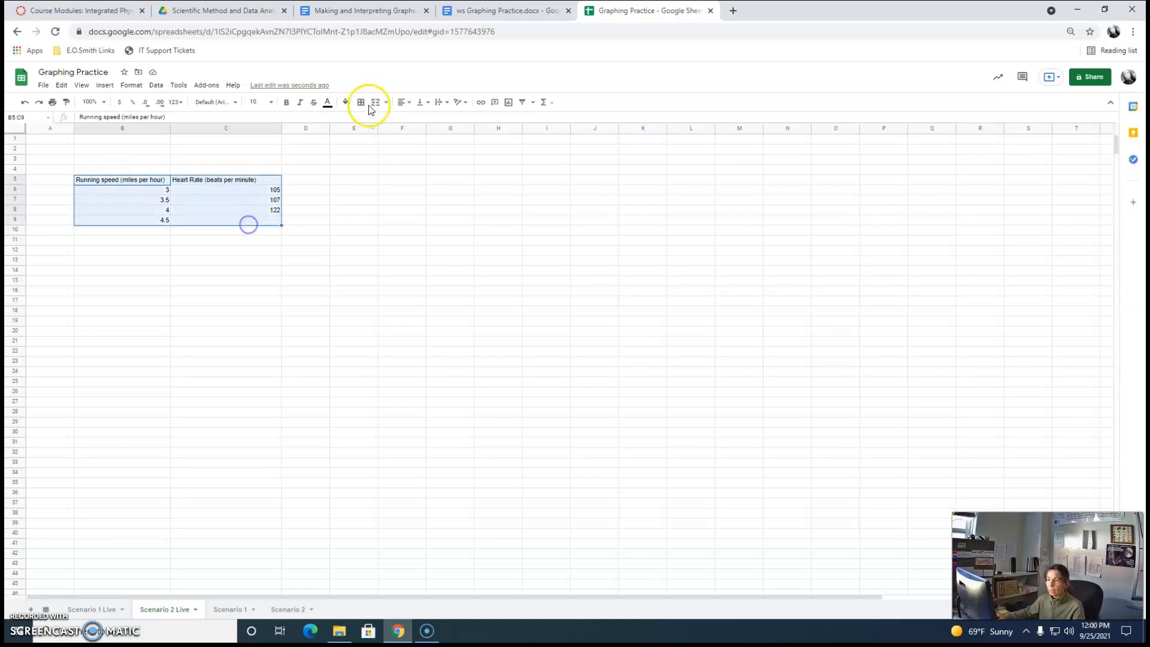
left_click(412, 103)
left_click(414, 118)
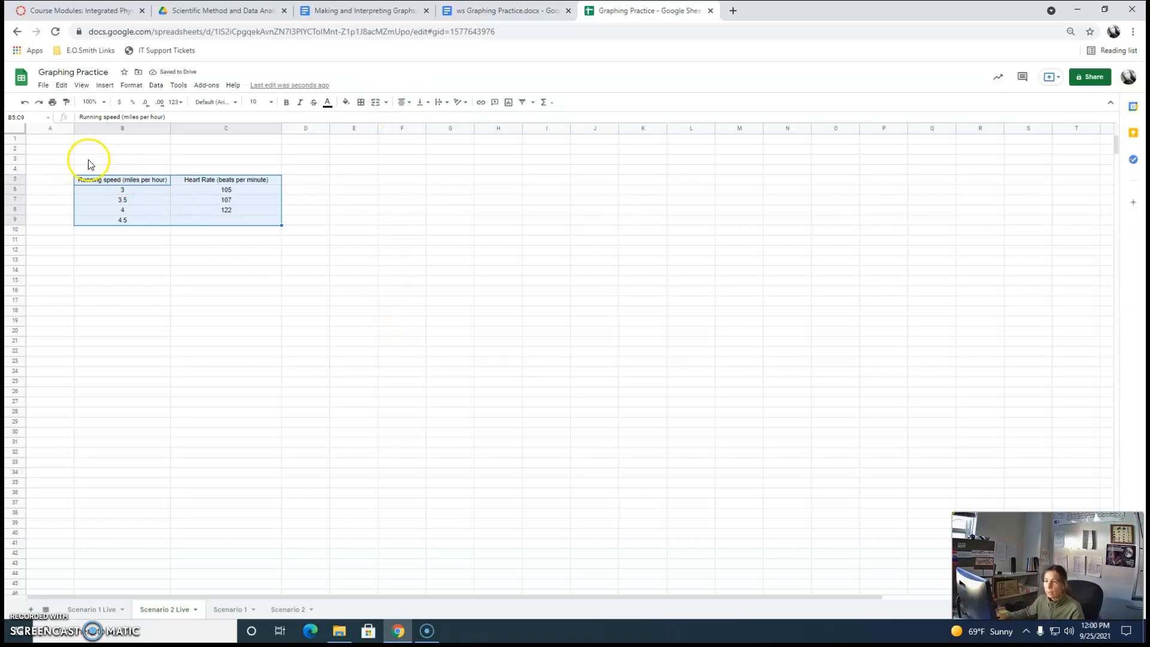
left_click(149, 281)
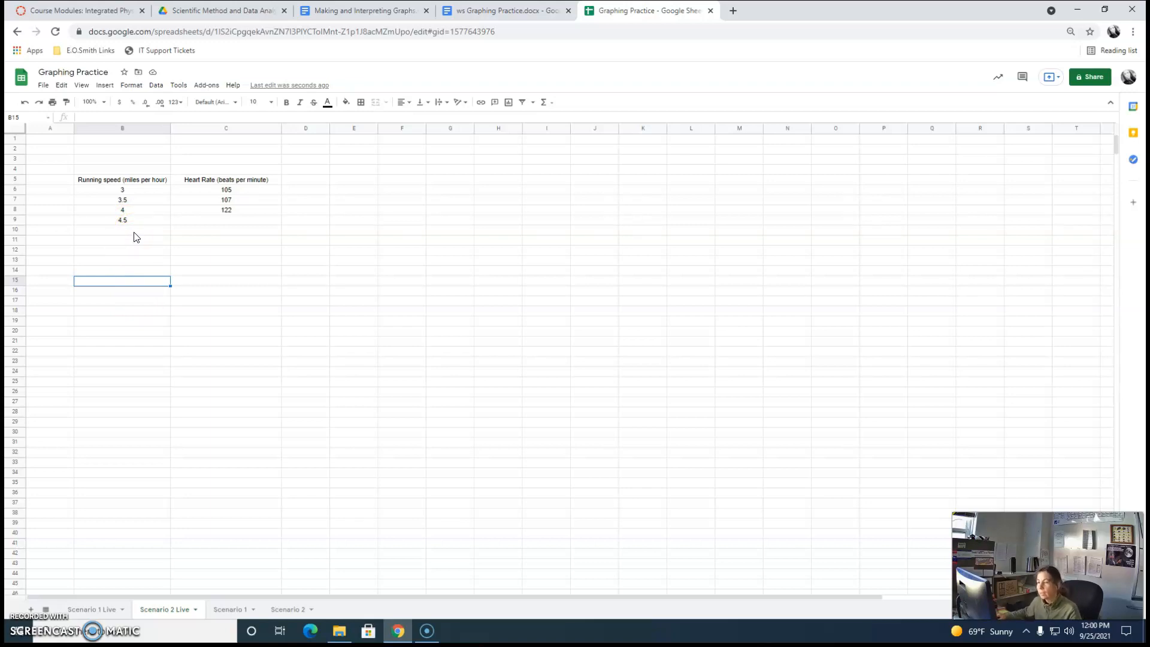
Enter the title "Ruuning speed versus heart rate for an adult" in cell B3 and make it bold
left_click(105, 160)
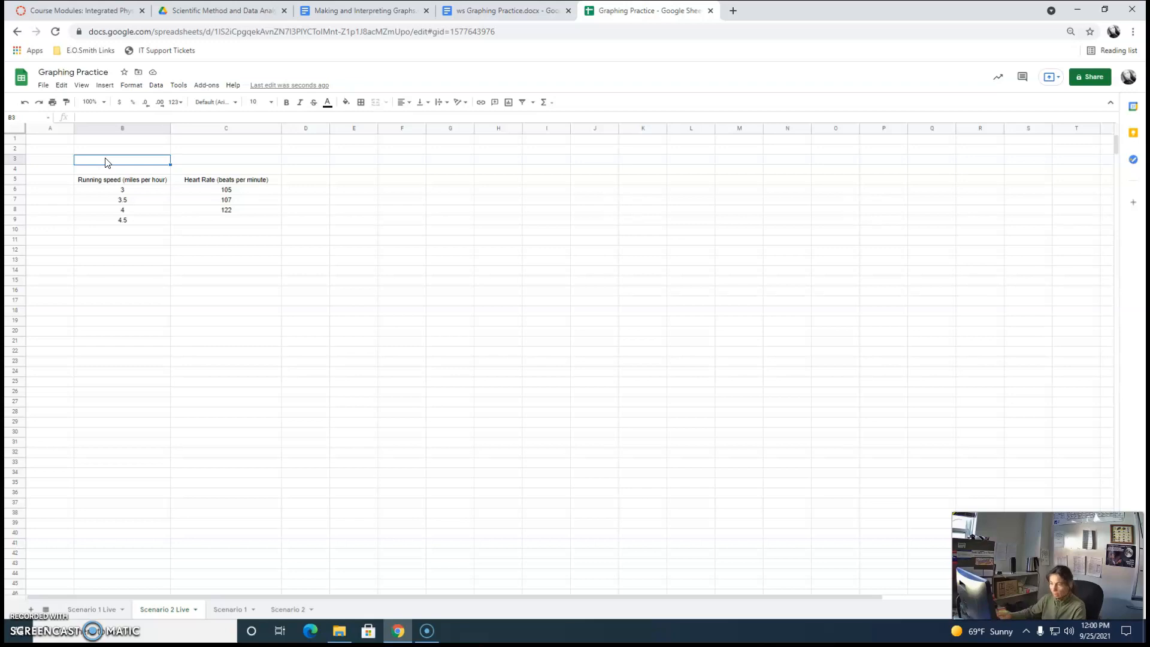
type("Ruuning speed versus heart ra")
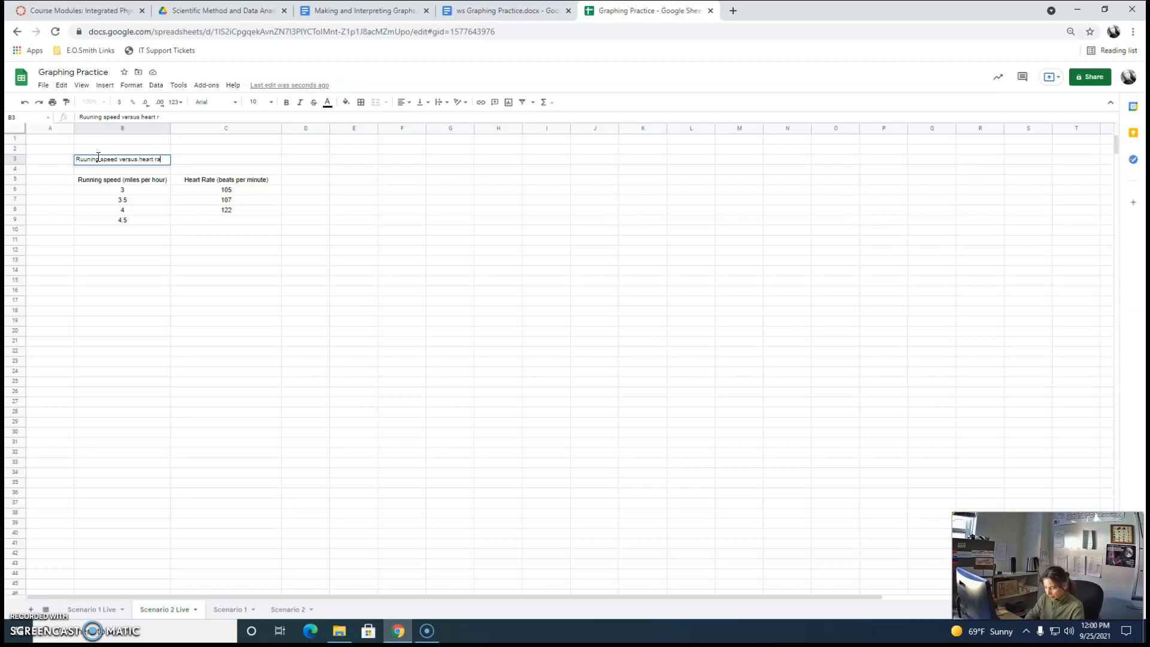
type("for an a")
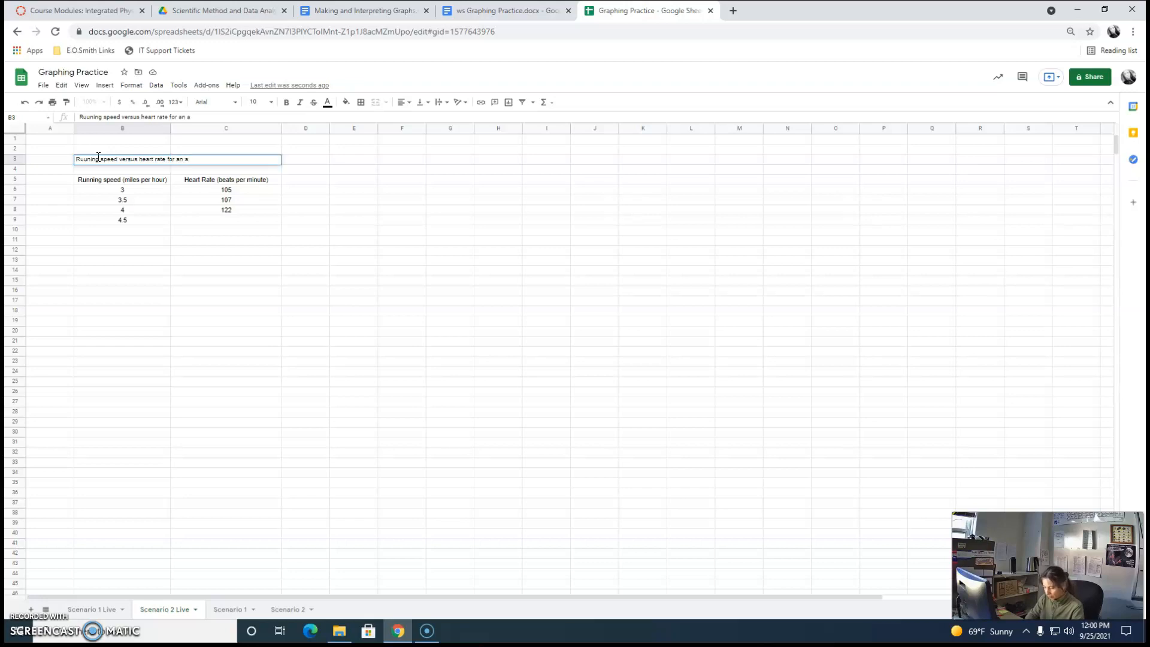
type("dult")
key("Return")
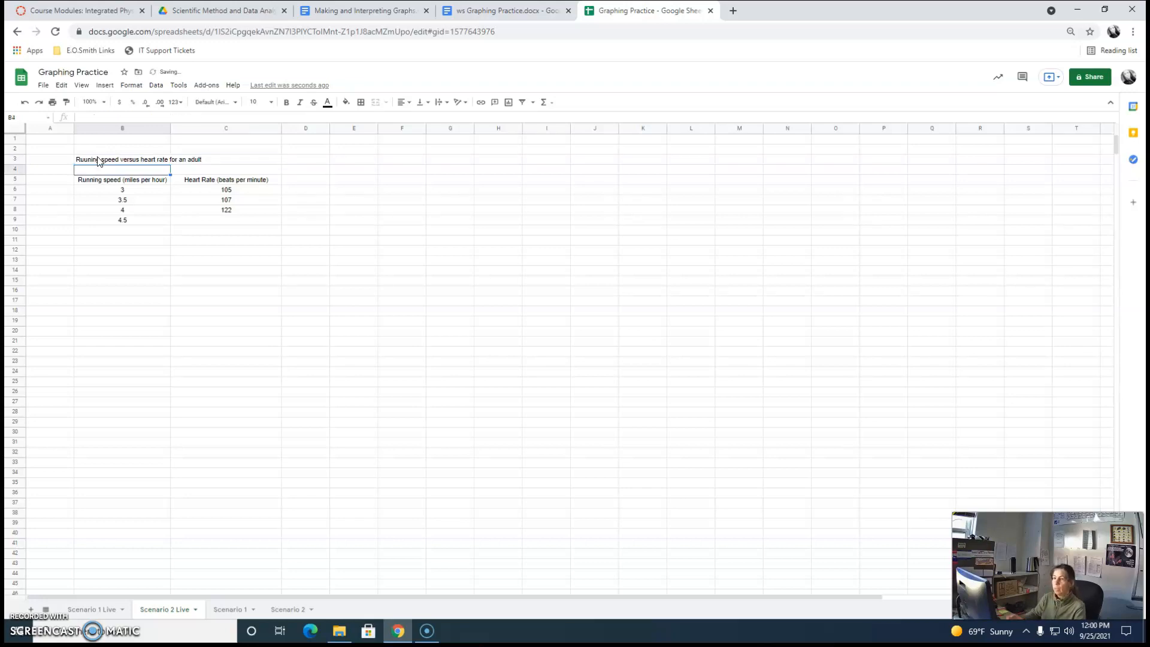
left_click(82, 161)
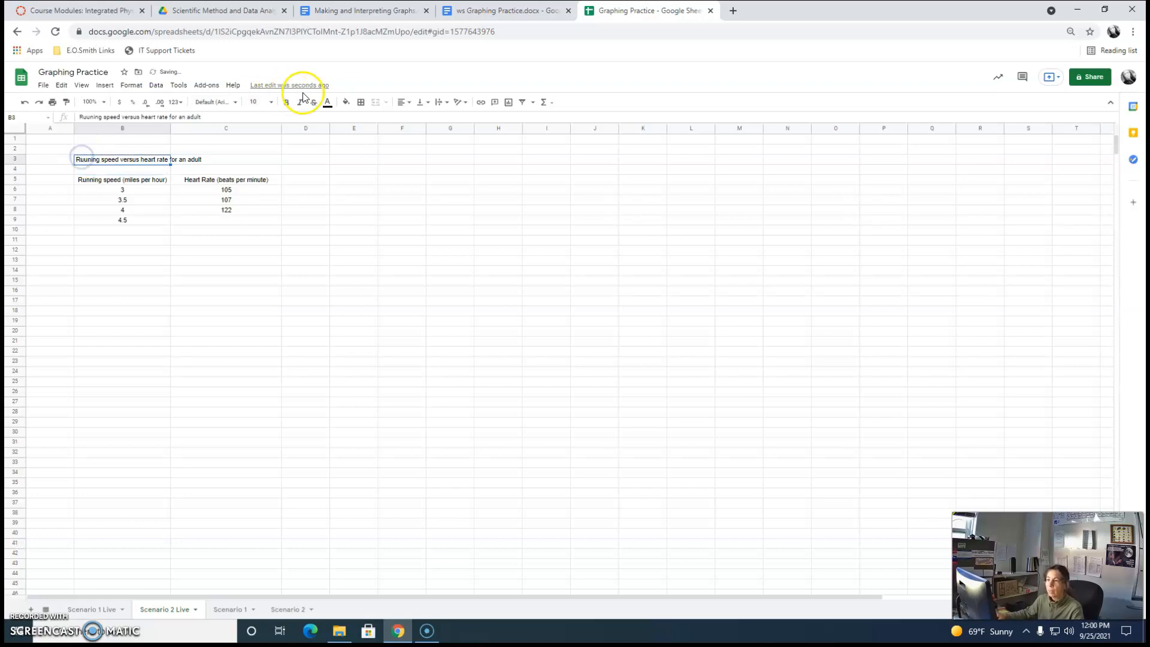
left_click(288, 104)
left_click(334, 260)
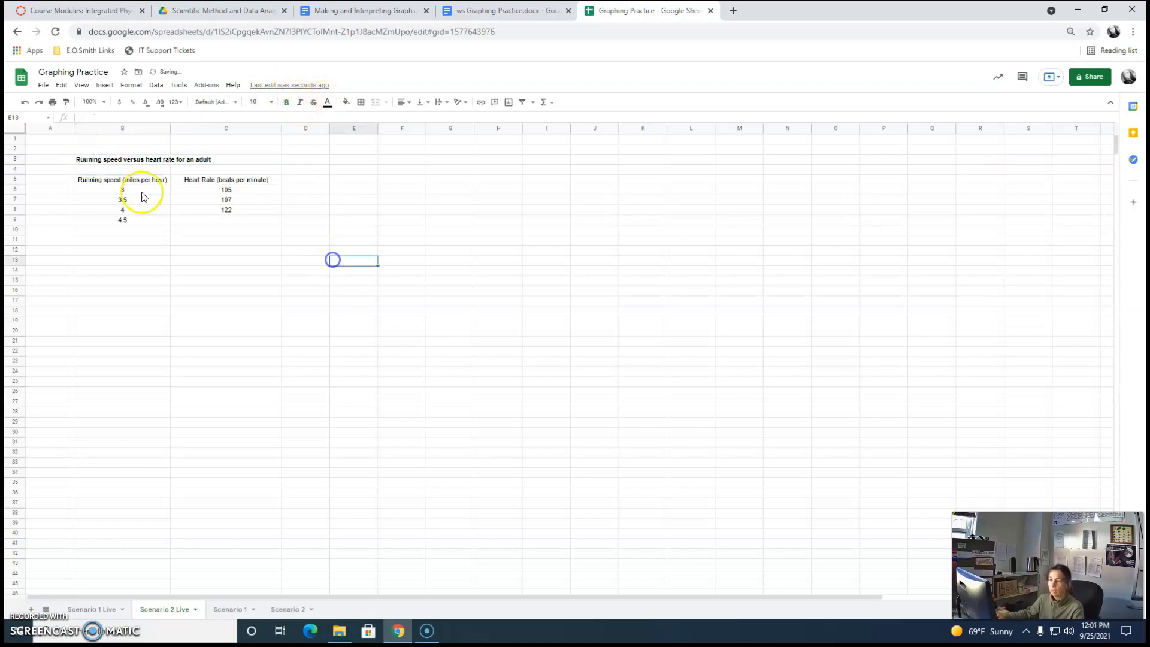
Apply all borders to the range B5:C18 and make the two column headings in B5:C5 bold
mouse_move(88, 184)
left_mouse_down()
mouse_move(226, 182)
mouse_move(236, 308)
left_mouse_up()
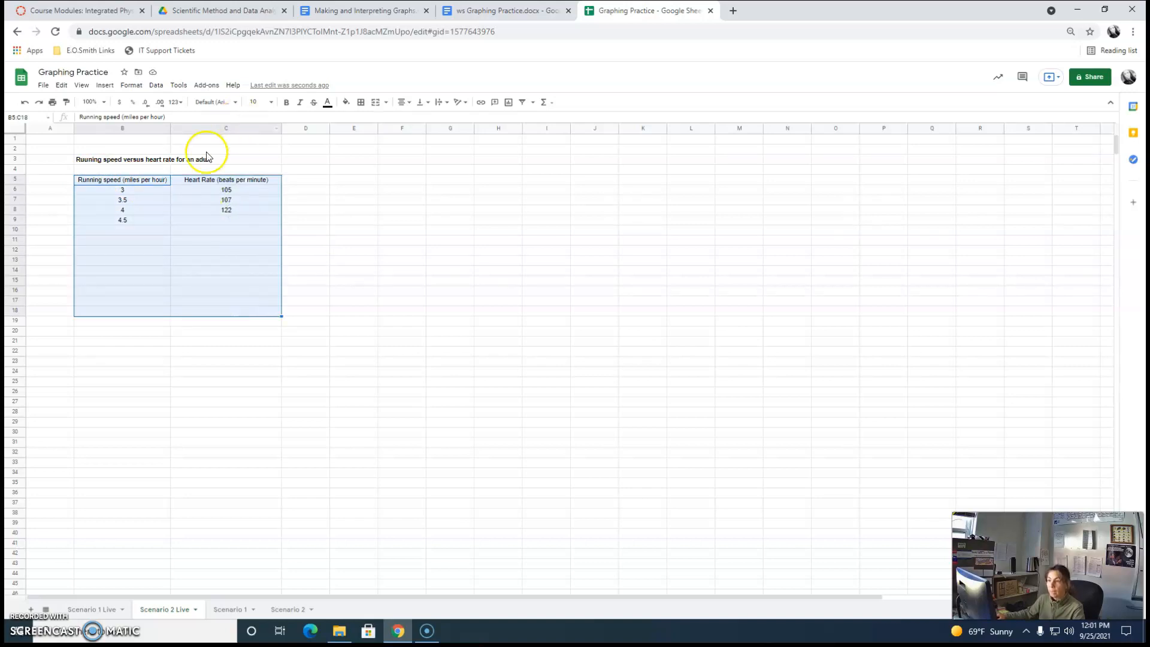
left_click(363, 104)
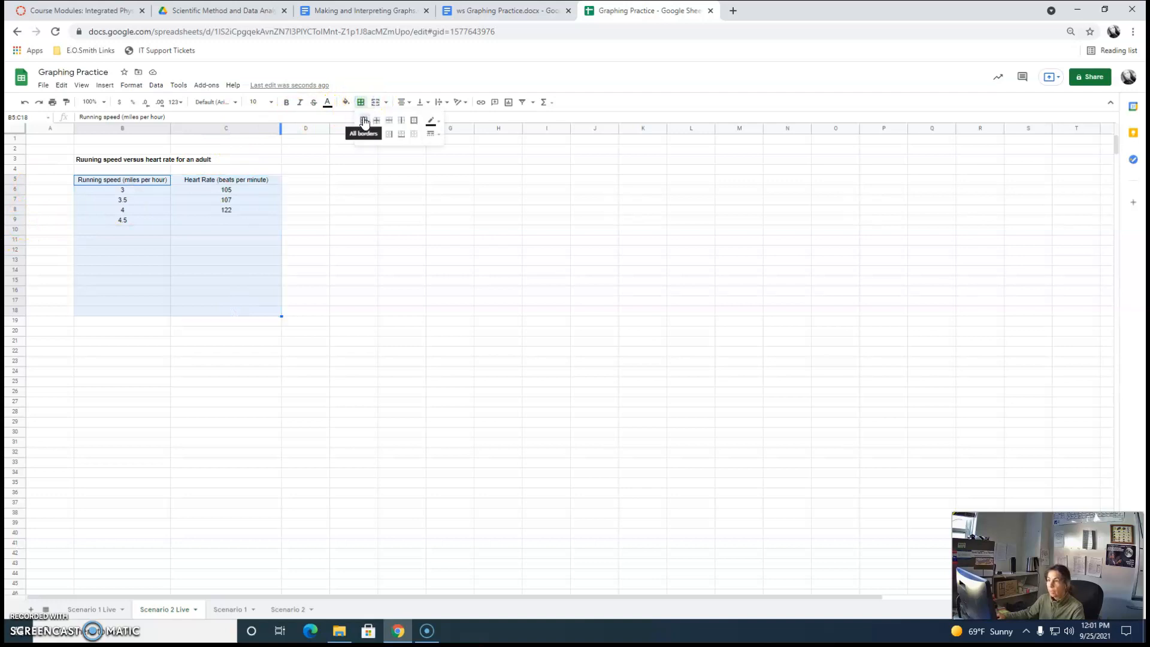
left_click(364, 126)
left_click(387, 261)
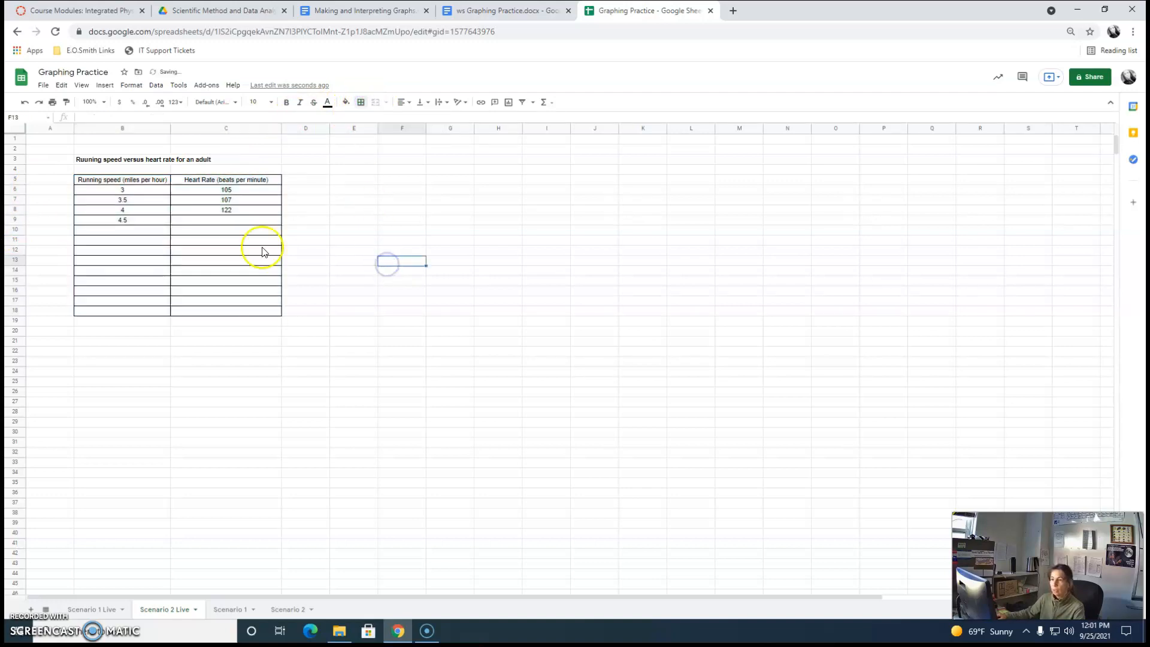
left_click_drag(114, 179, 218, 183)
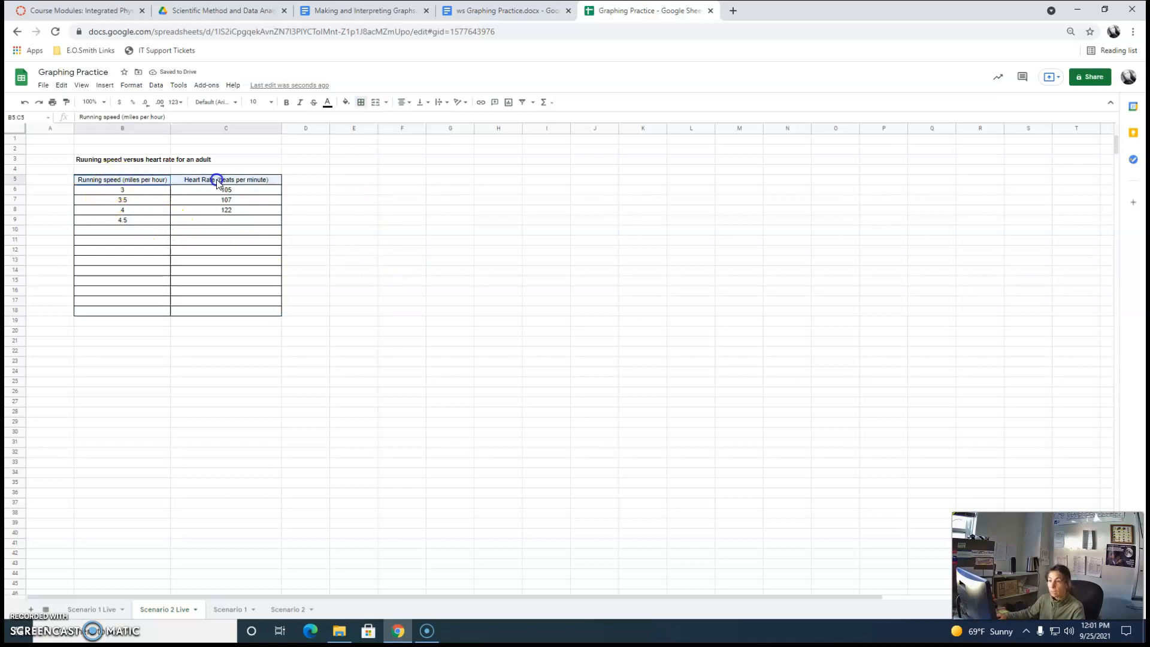
left_click(286, 105)
left_click(344, 237)
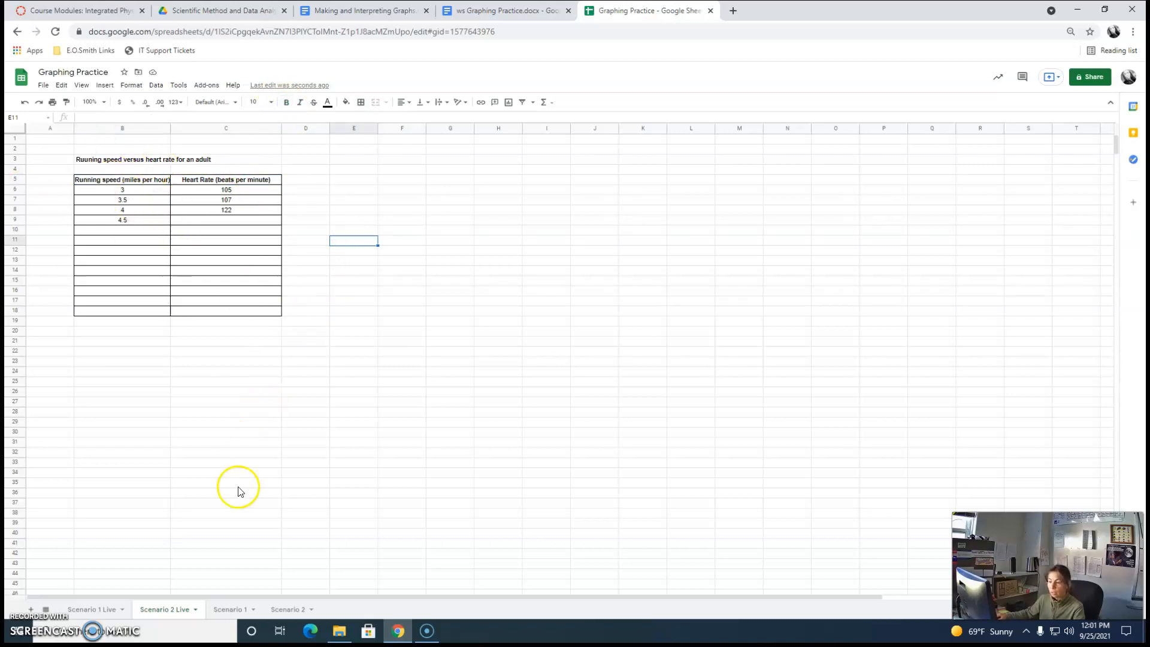
Copy the title and completed data table in B2:C15 from the Scenario 2 sheet
left_click(284, 610)
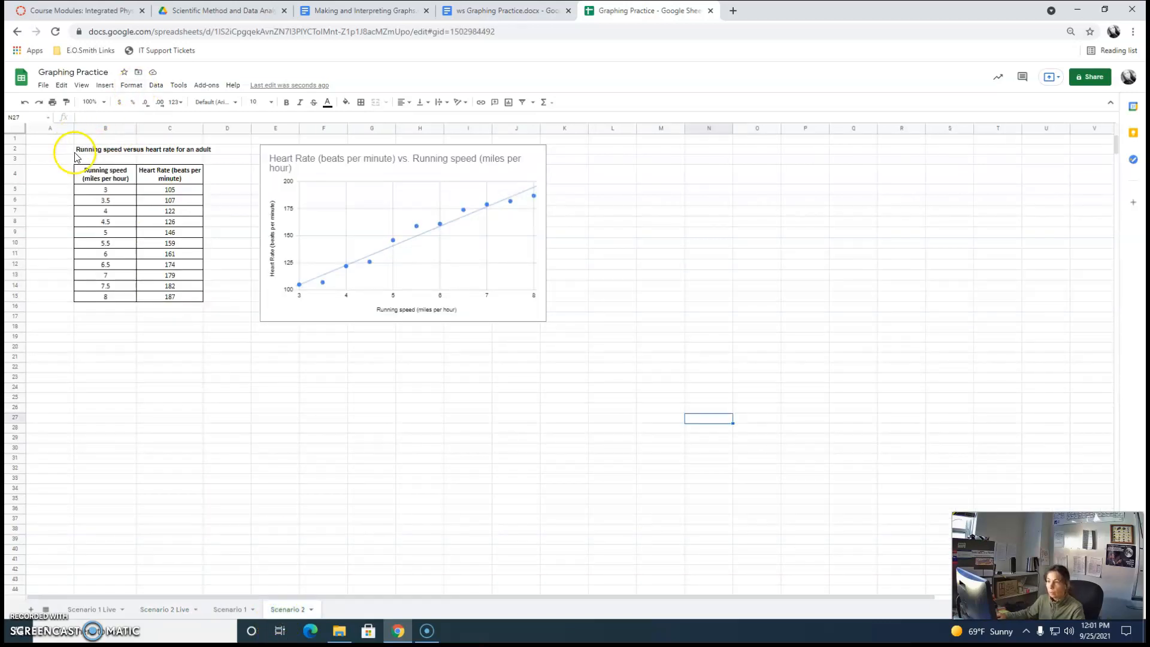
left_click_drag(80, 149, 190, 297)
key("ctrl+c")
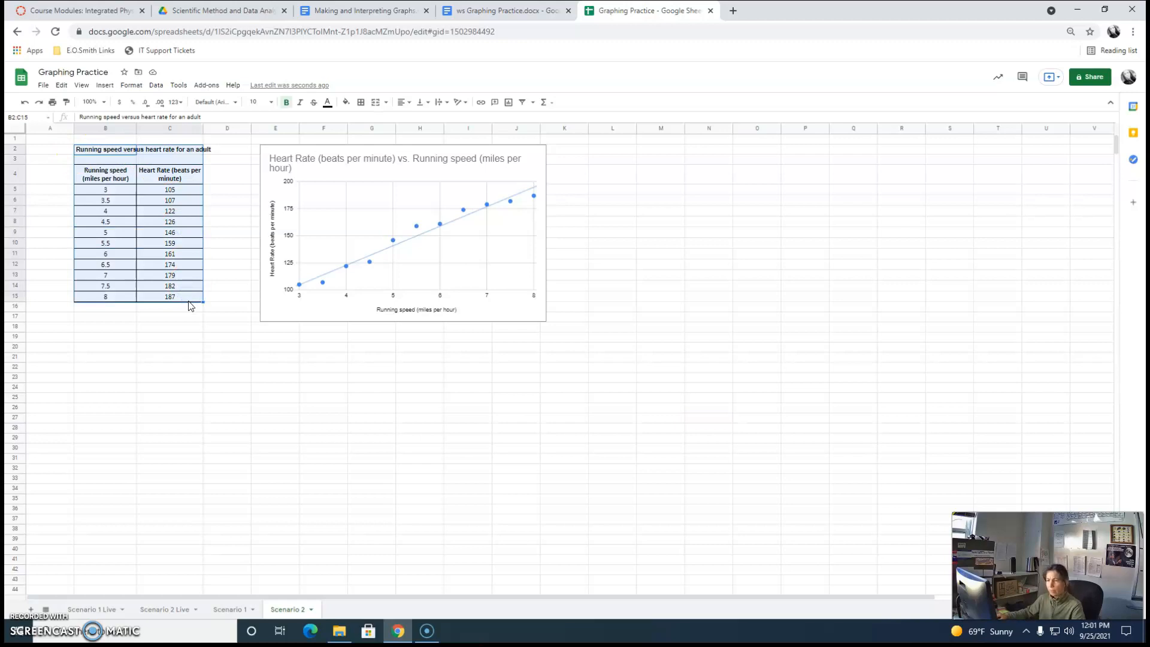
Delete rows 3 to 18, holding the partial data table, from the Scenario 2 Live sheet
left_click(166, 611)
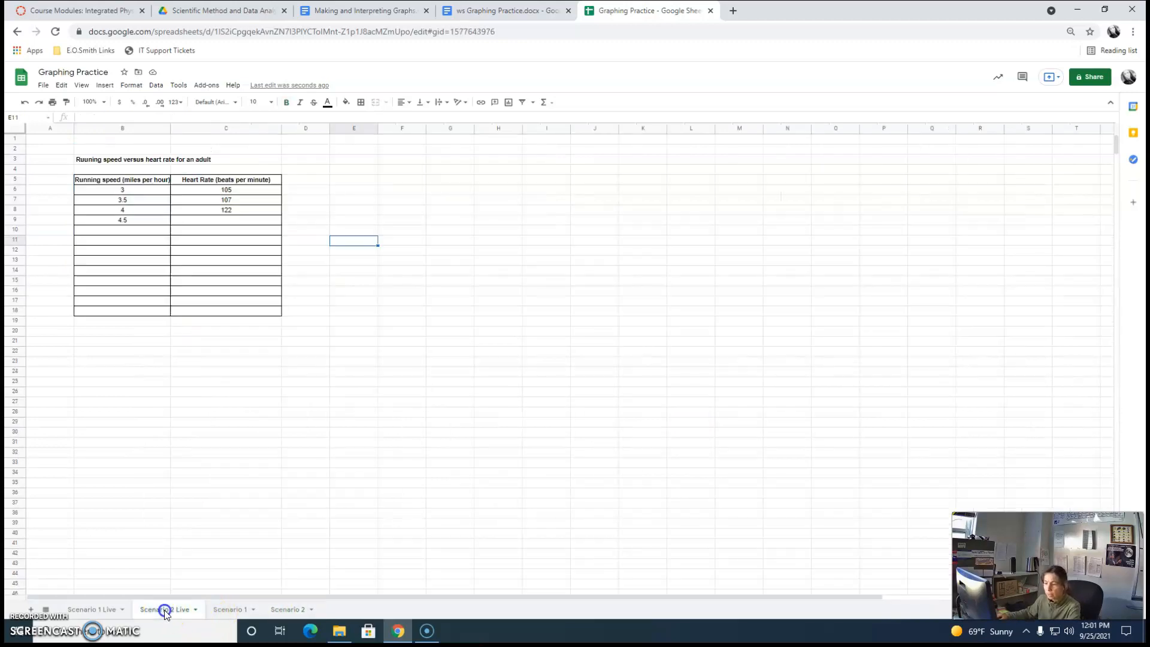
left_click(10, 159)
left_click_drag(10, 160, 17, 310)
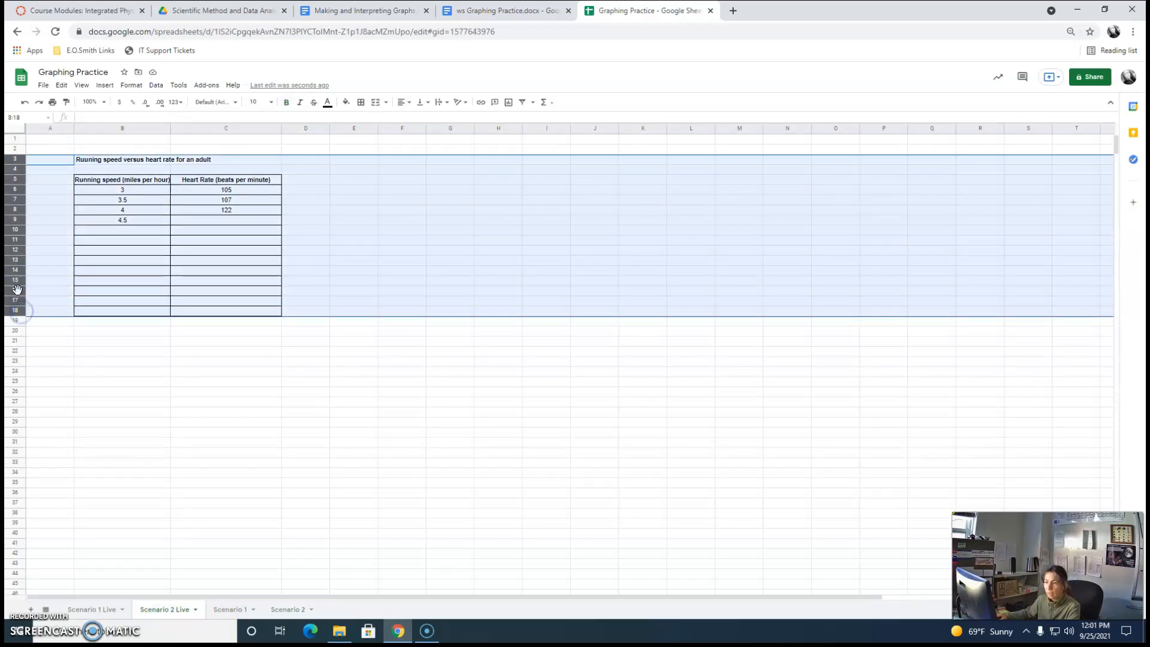
right_click(38, 248)
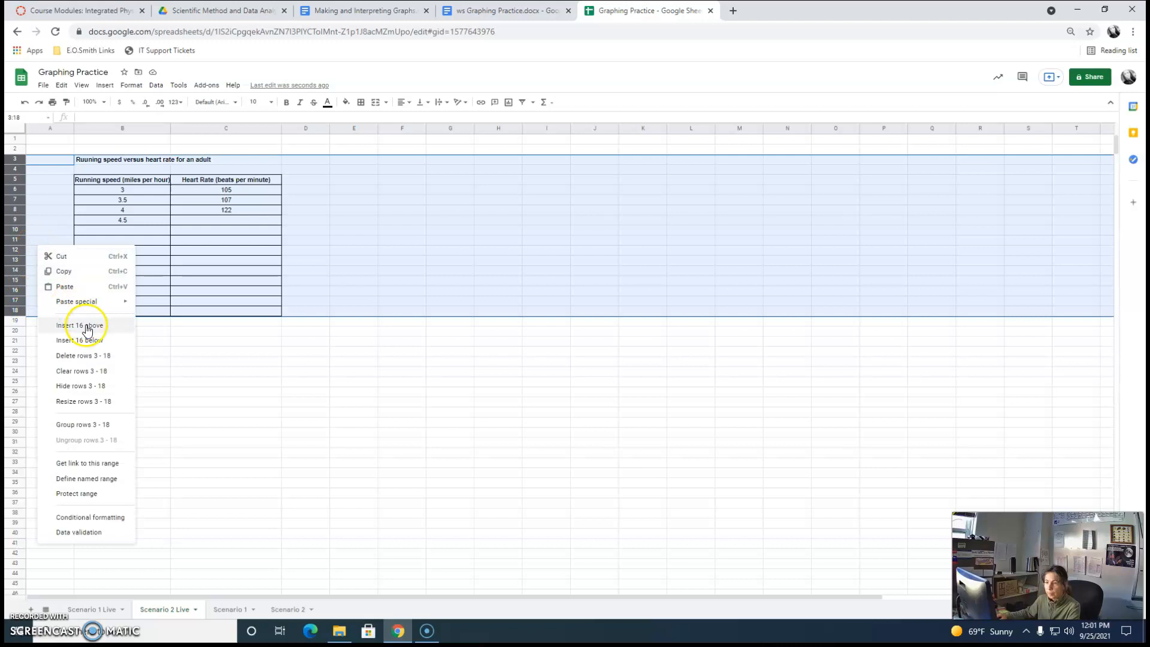
left_click(80, 355)
left_click(126, 377)
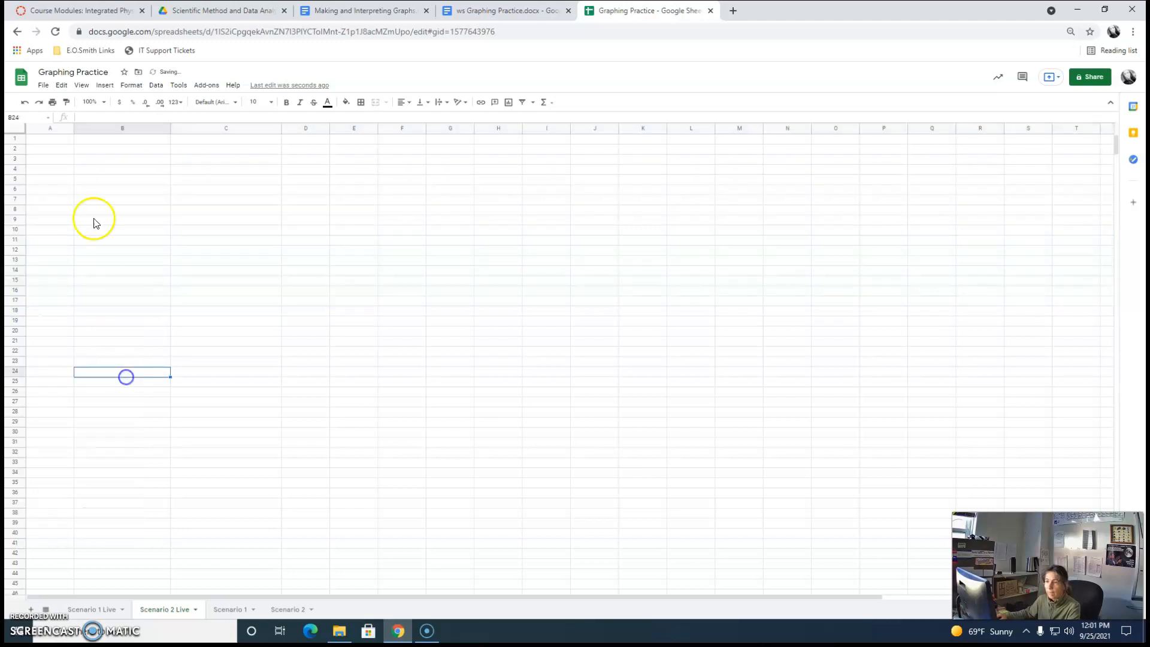
Paste the copied title and data table into the Scenario 2 Live sheet starting at cell B4
left_click(98, 169)
key("ctrl+v")
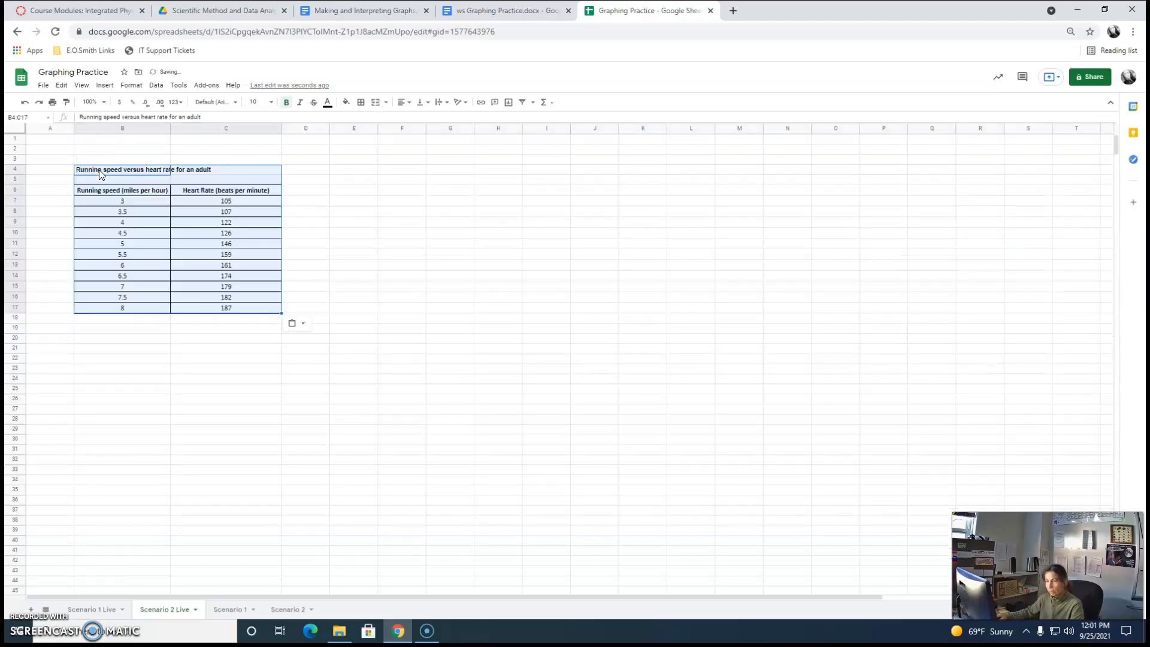
left_click(392, 299)
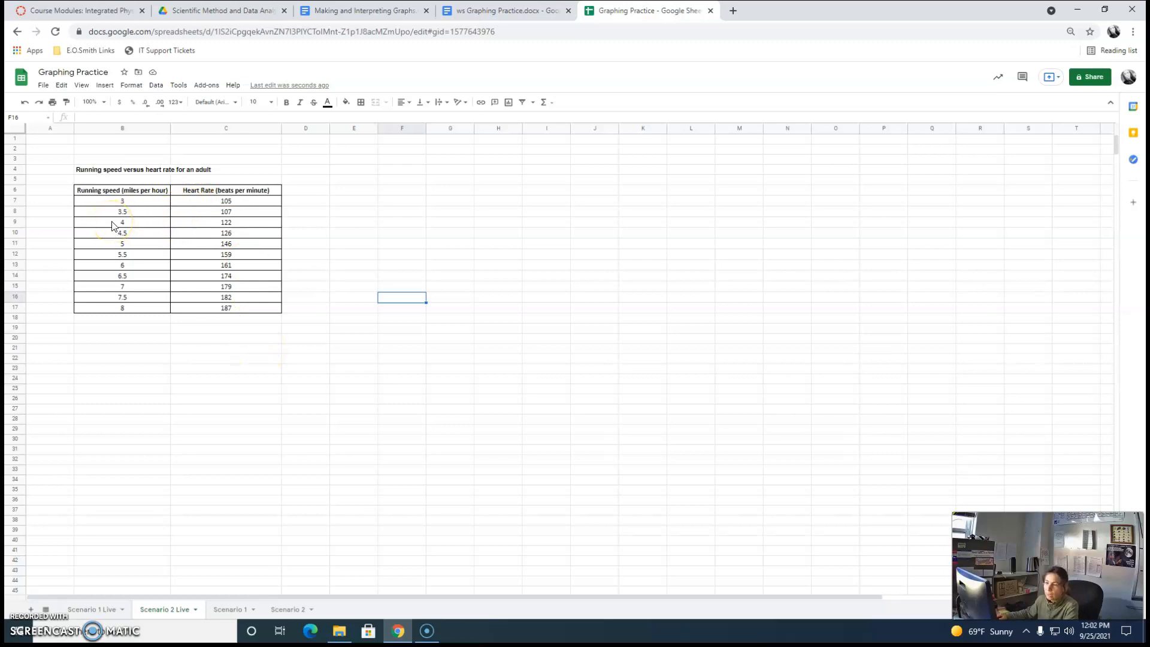
left_click(160, 378)
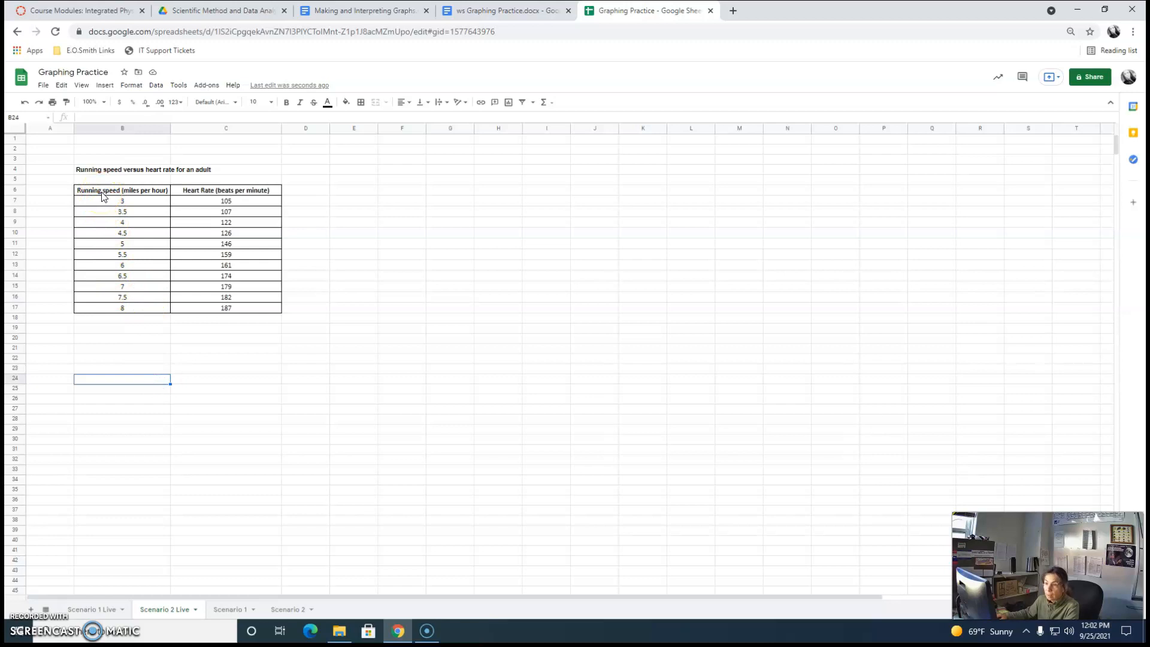
Insert a chart from the data table B6:C17, including both column headings
left_click_drag(101, 191, 225, 310)
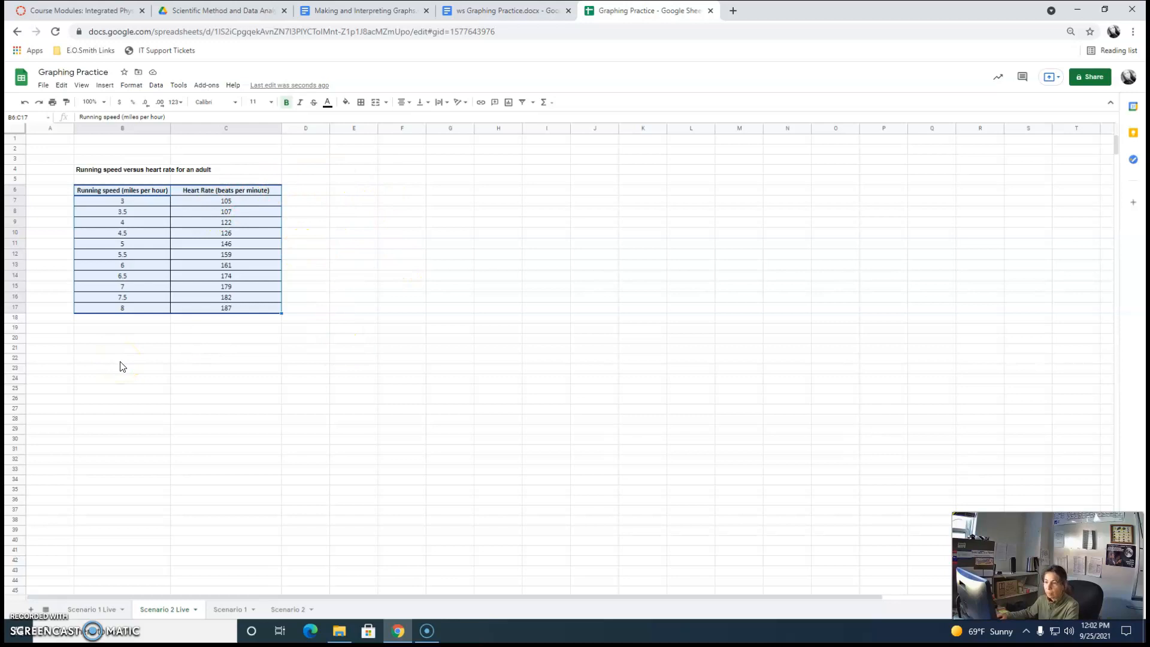
left_click(319, 357)
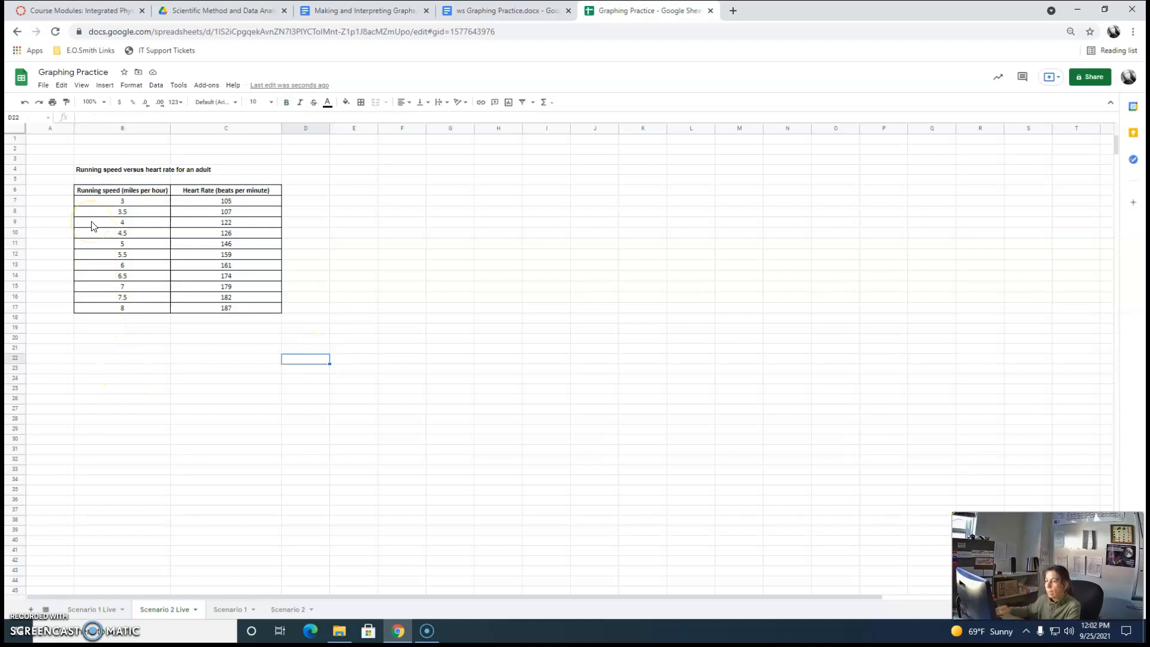
left_click_drag(85, 194, 226, 305)
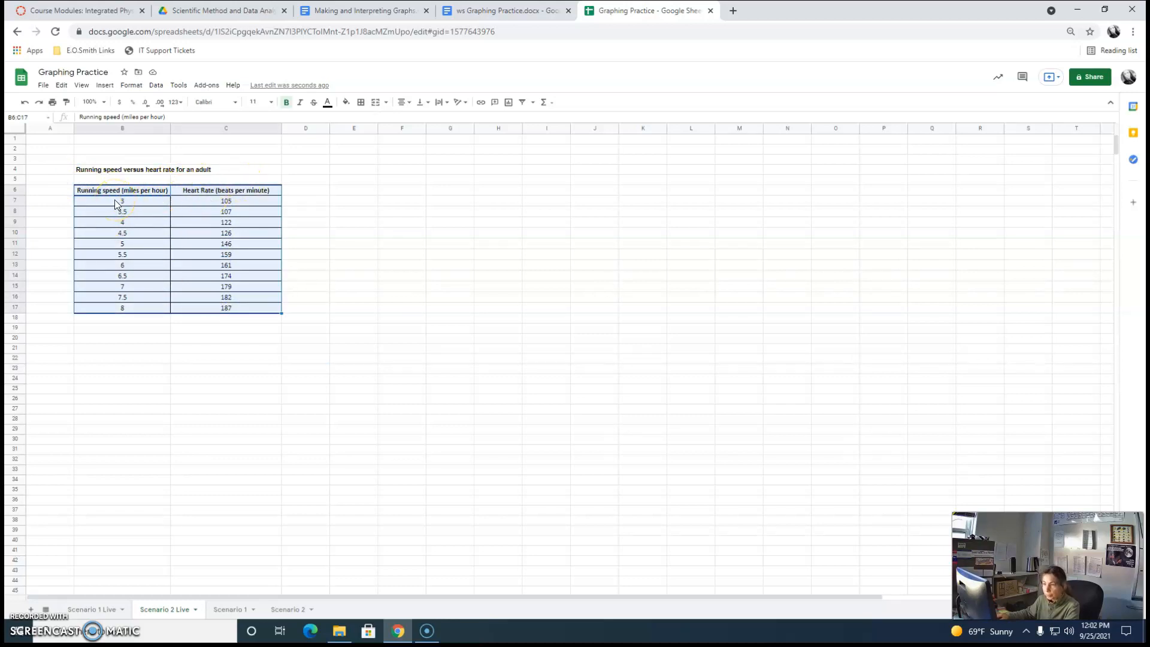
left_click(106, 85)
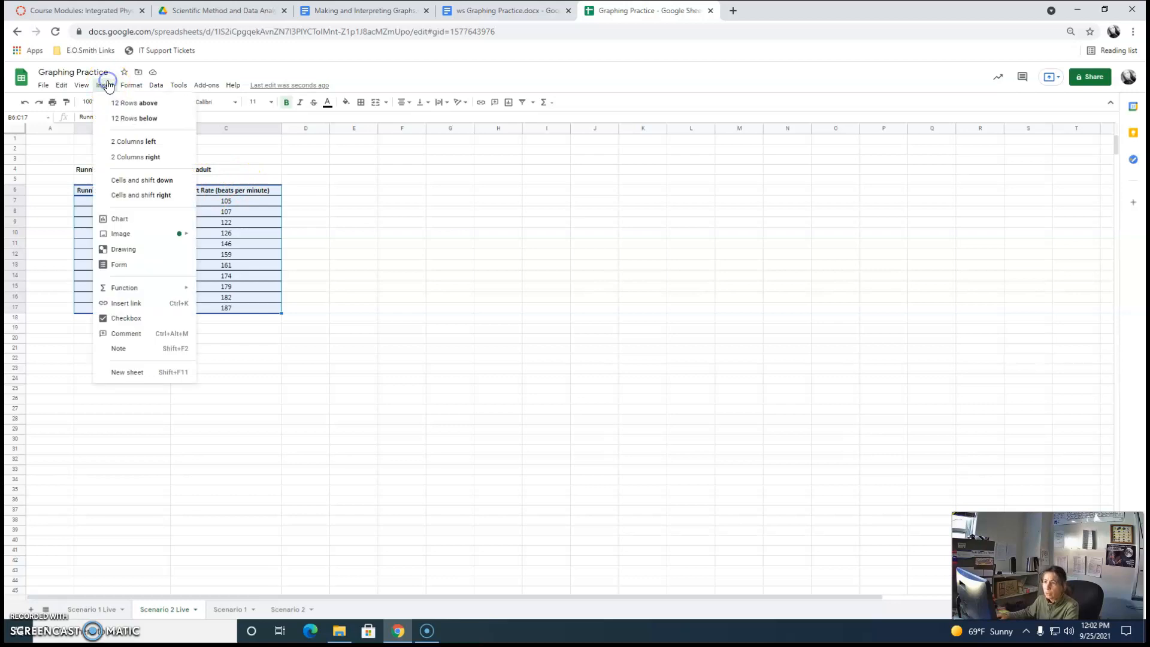
left_click(124, 221)
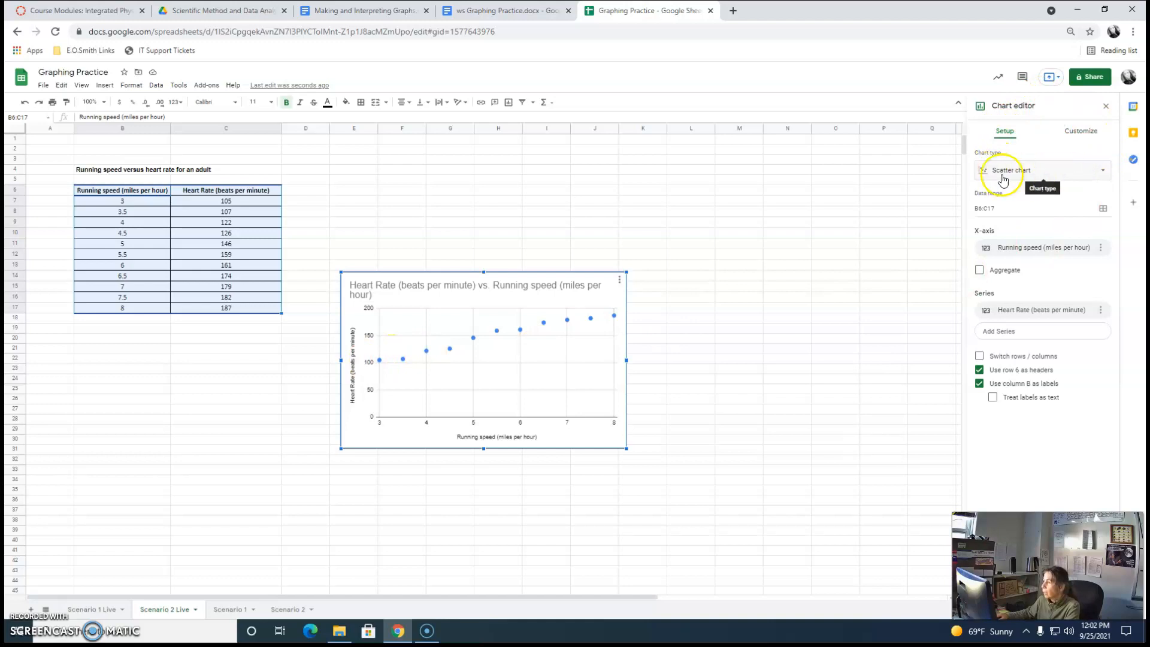
Try the column chart type on the new chart and return it to a scatter chart
left_click(1045, 172)
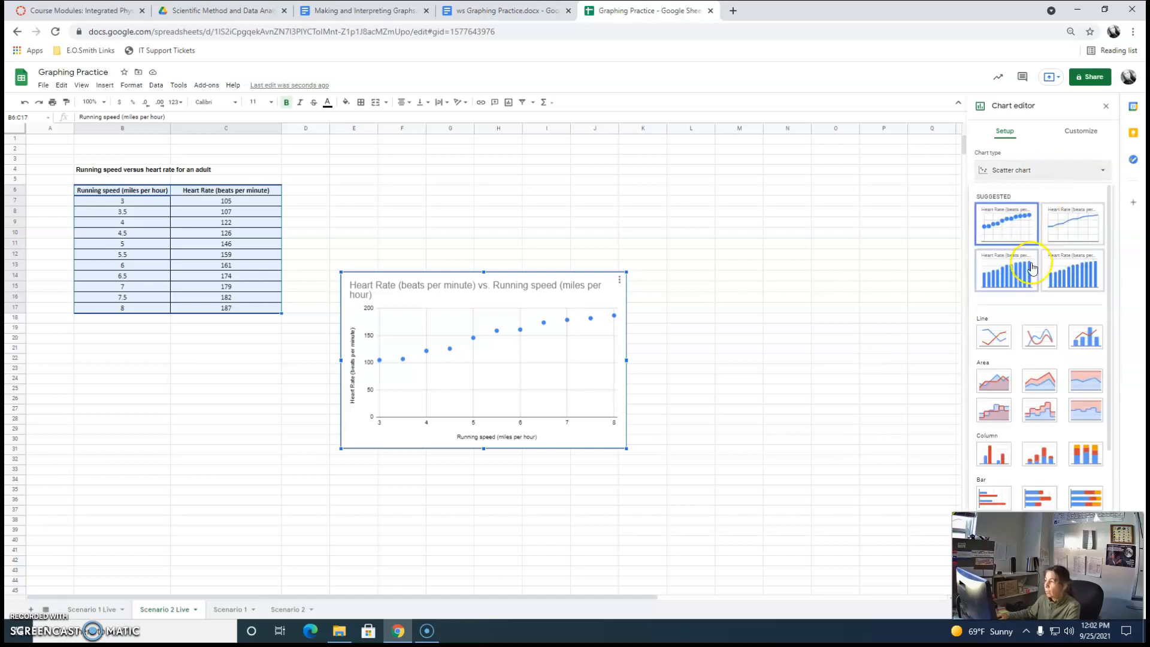
left_click(1001, 277)
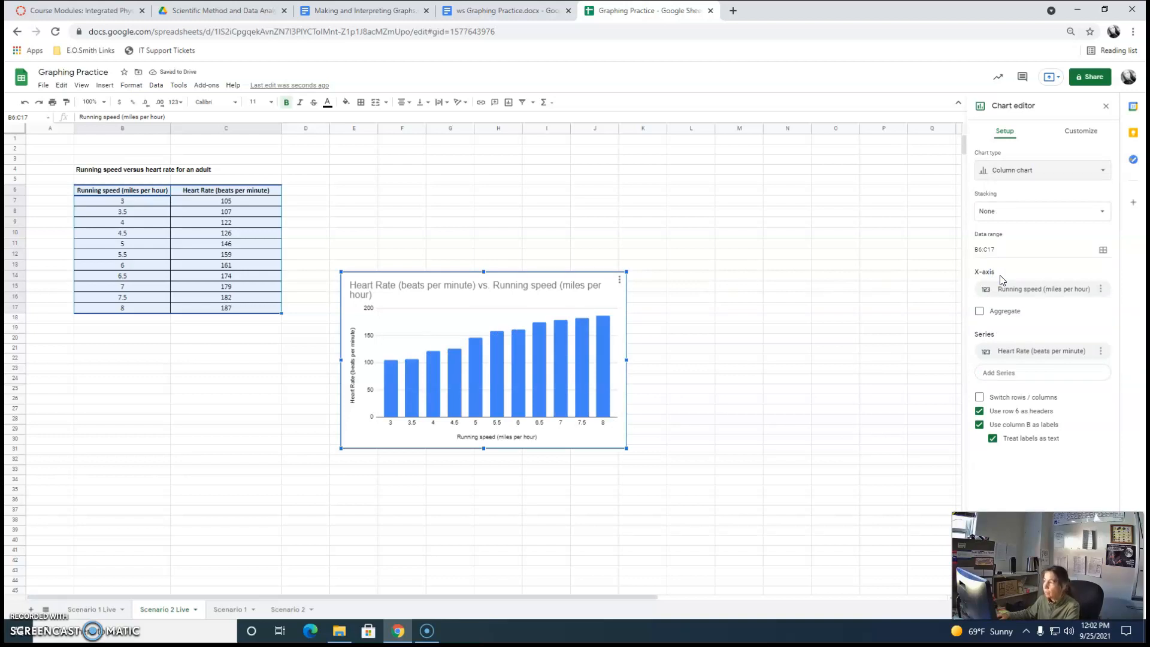
left_click(1013, 171)
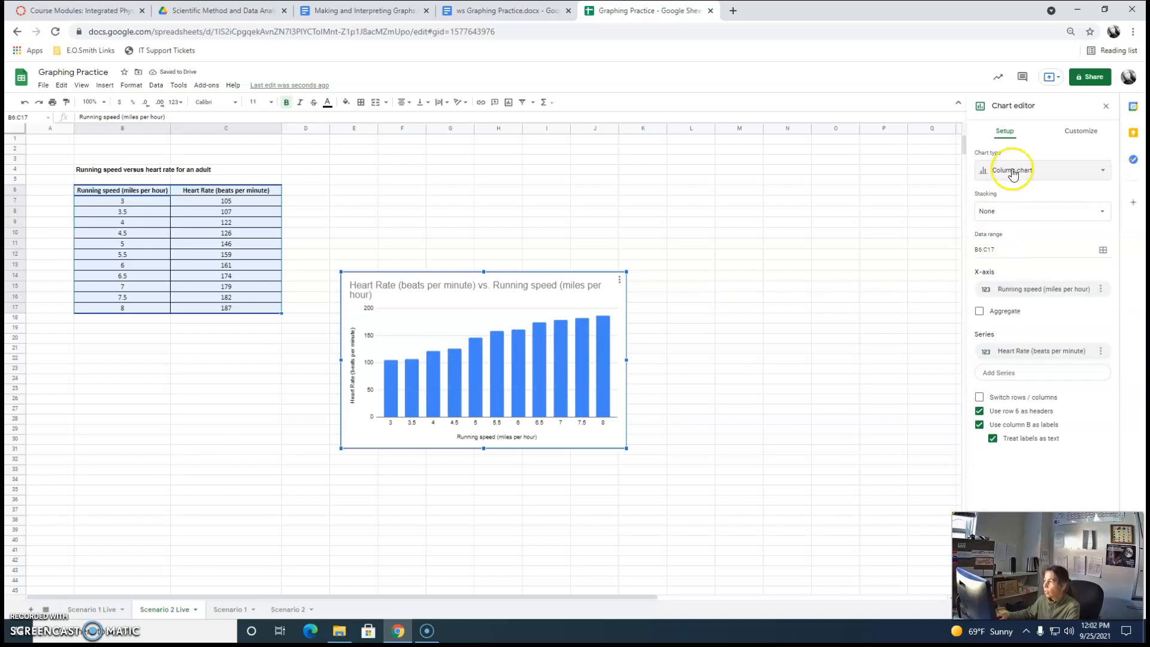
left_click(1050, 174)
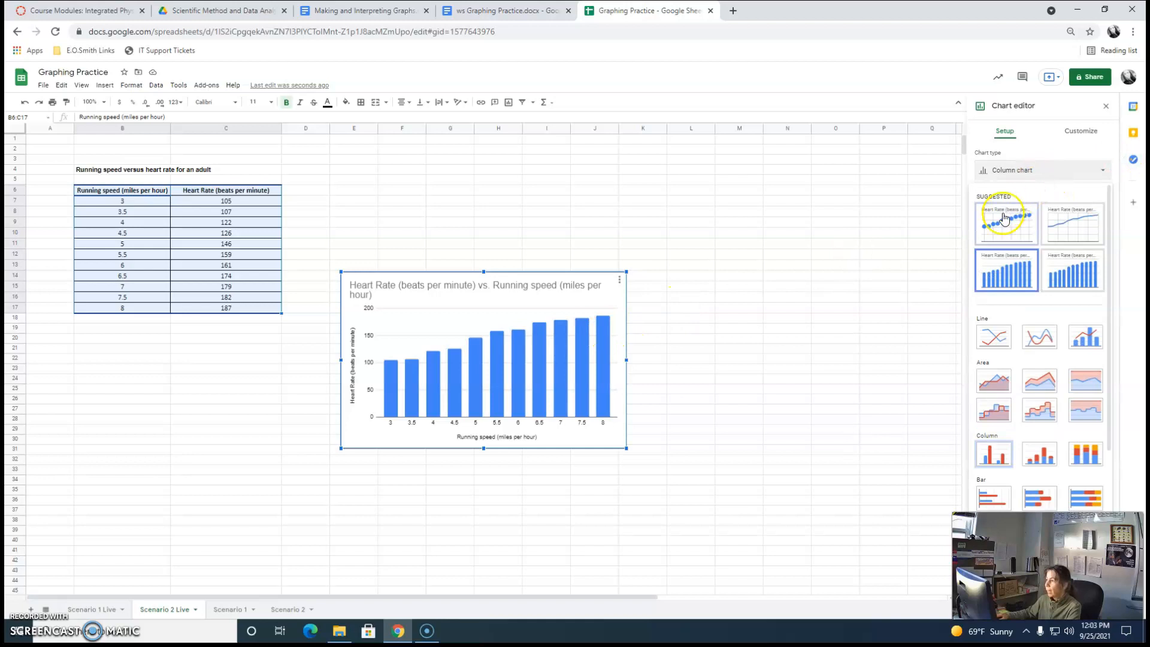
left_click(993, 232)
left_click(1006, 226)
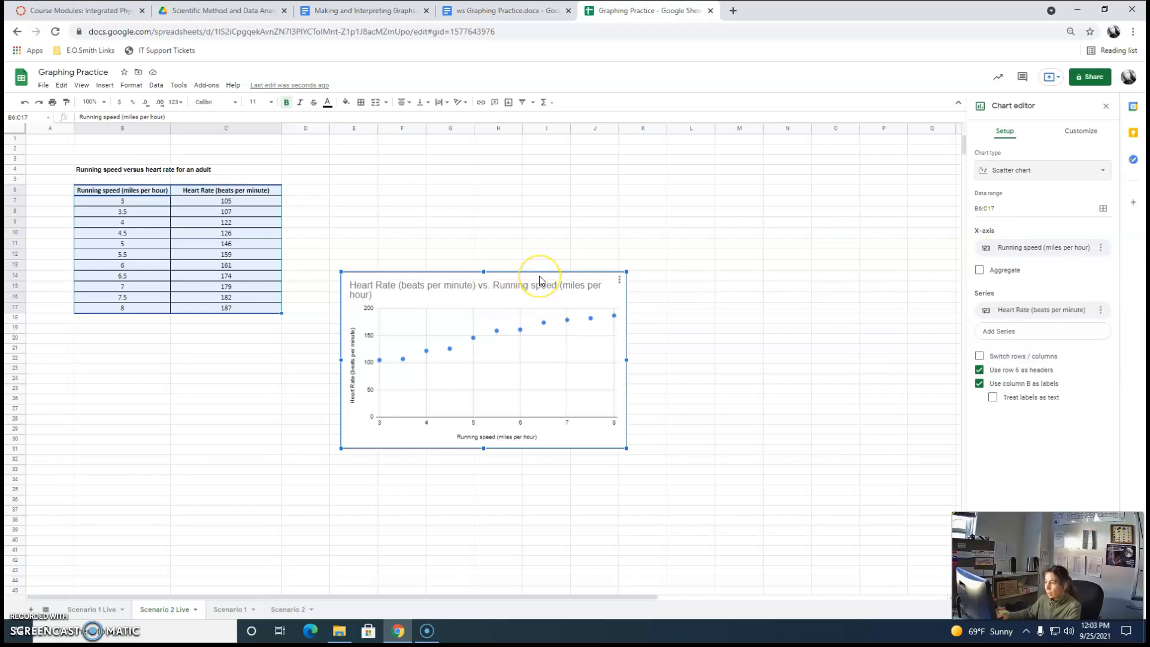
Move the scatter chart up beside the data table and enlarge it to span about columns E to N, down to row 33
left_click_drag(539, 279, 529, 188)
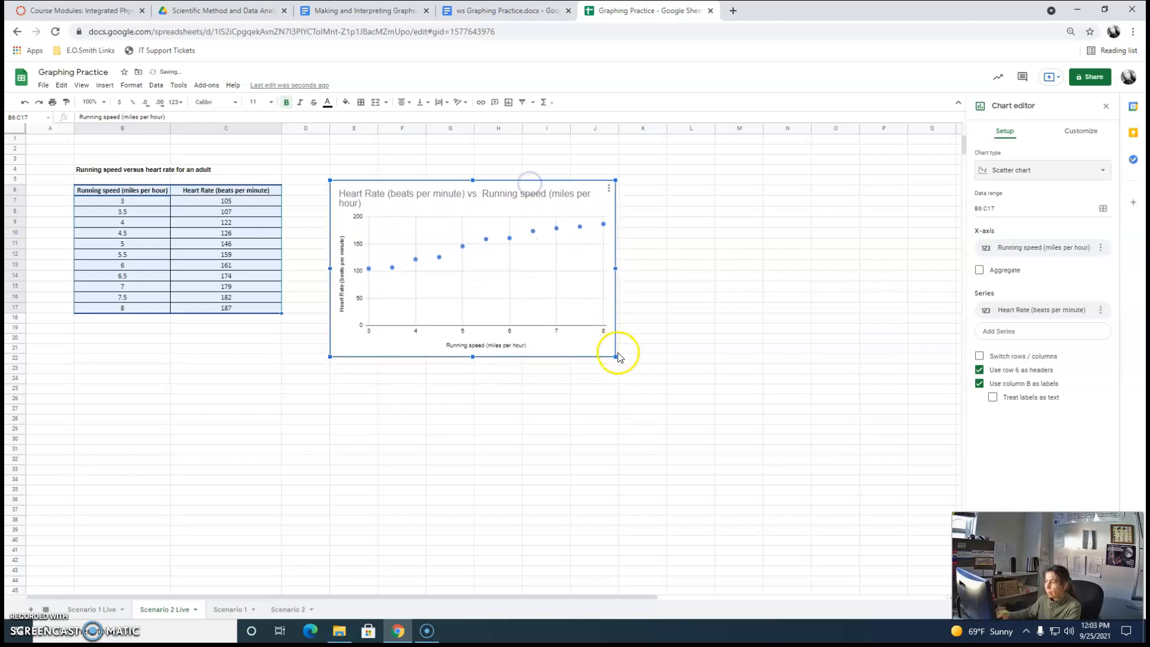
left_click_drag(616, 357, 742, 479)
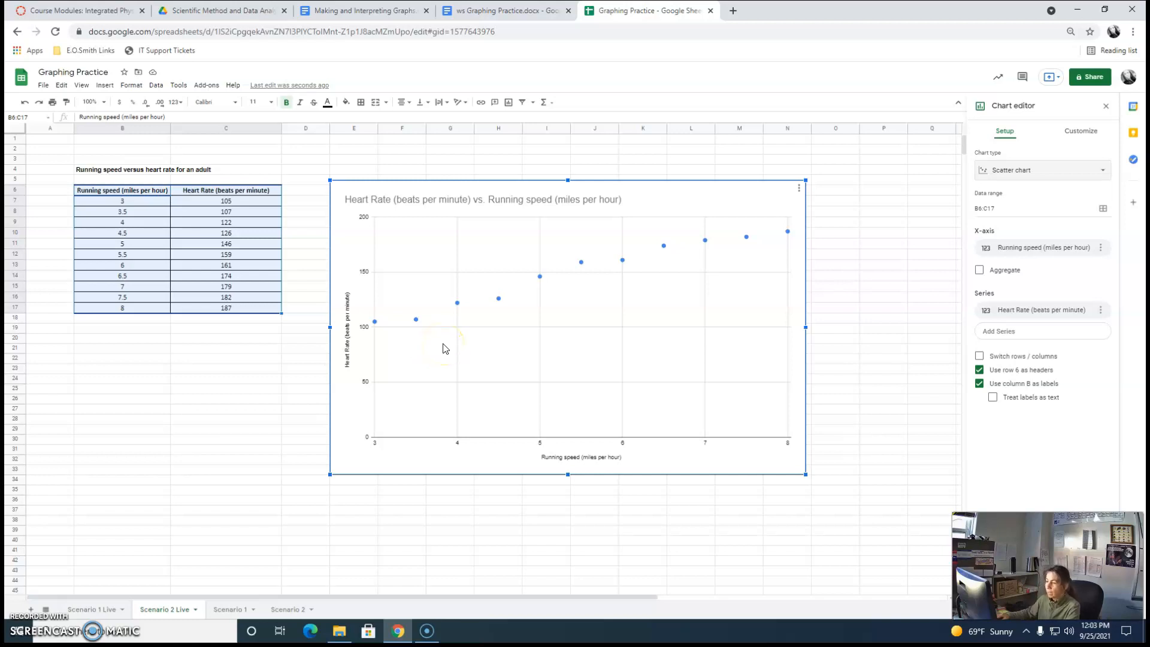
Set the minimum of the chart's vertical axis to 100
left_click(1081, 132)
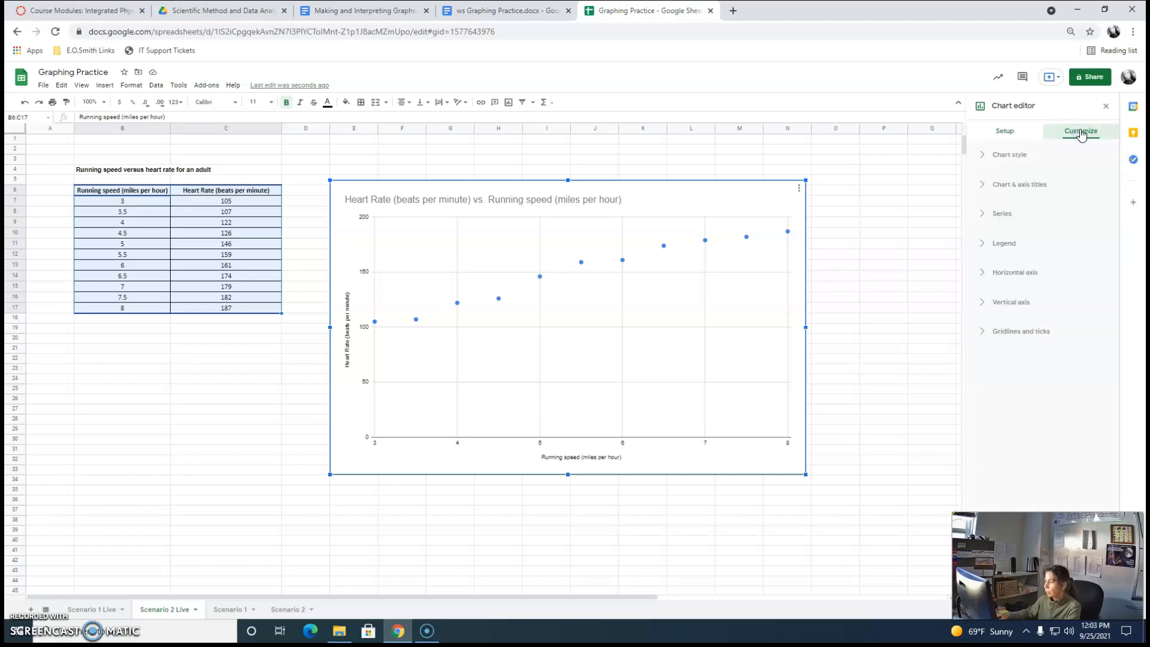
left_click(984, 307)
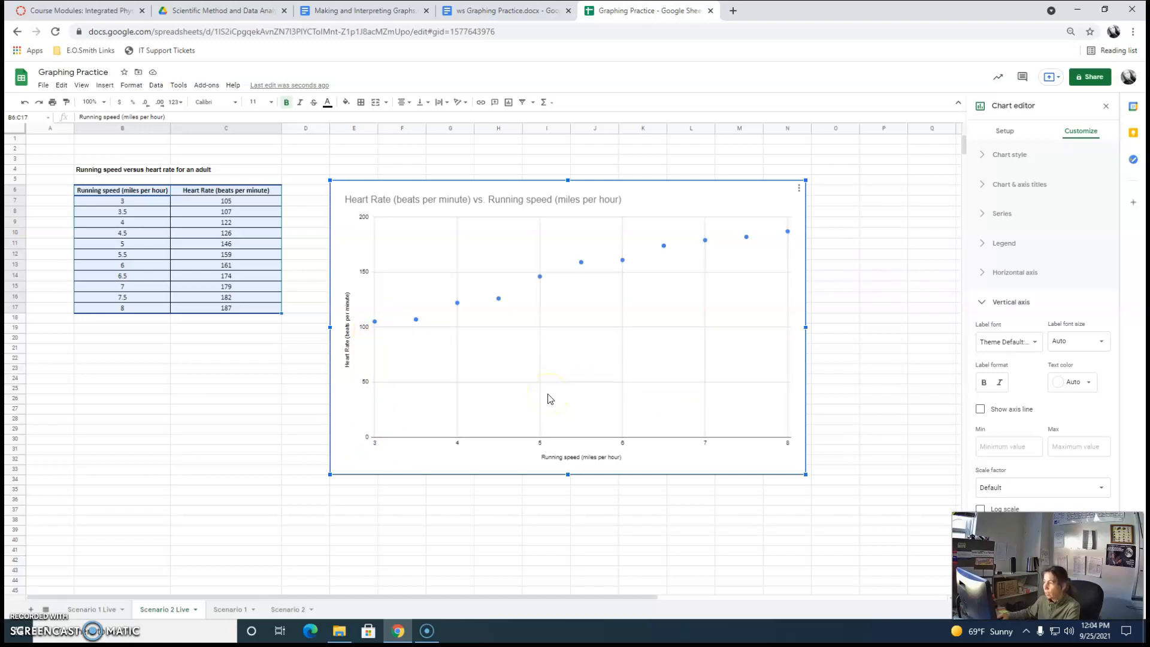
left_click(988, 447)
type("100")
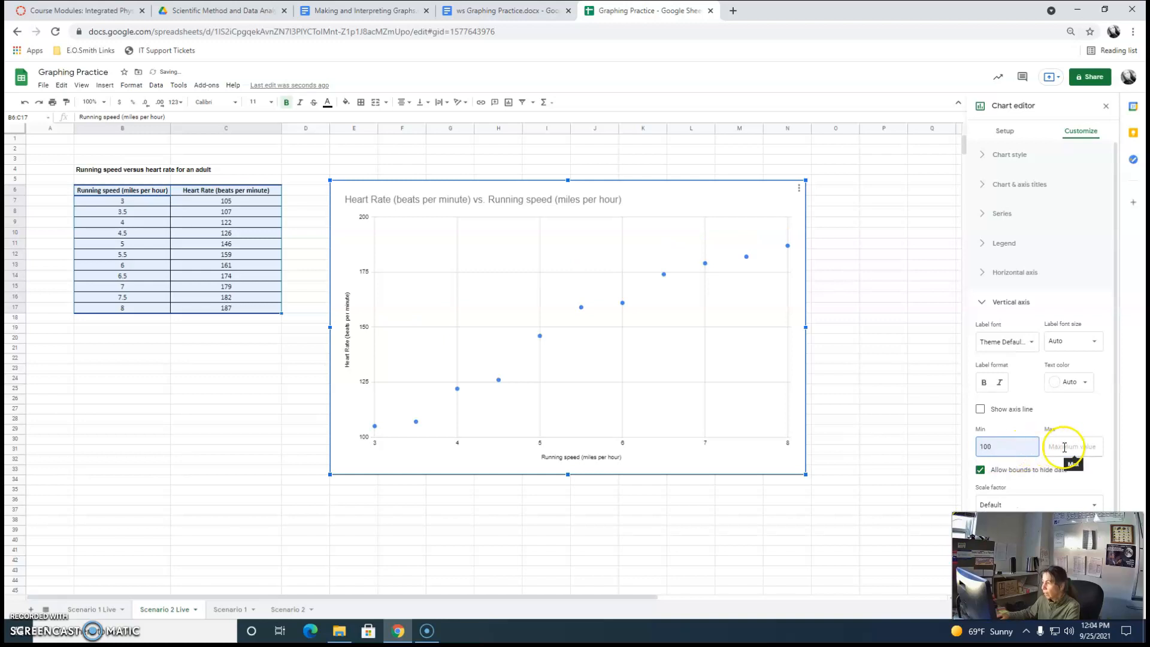
Try 0 as the minimum of the chart's vertical axis and return it to 100
scroll(912, 451, "down", 3)
scroll(913, 451, "up", 3)
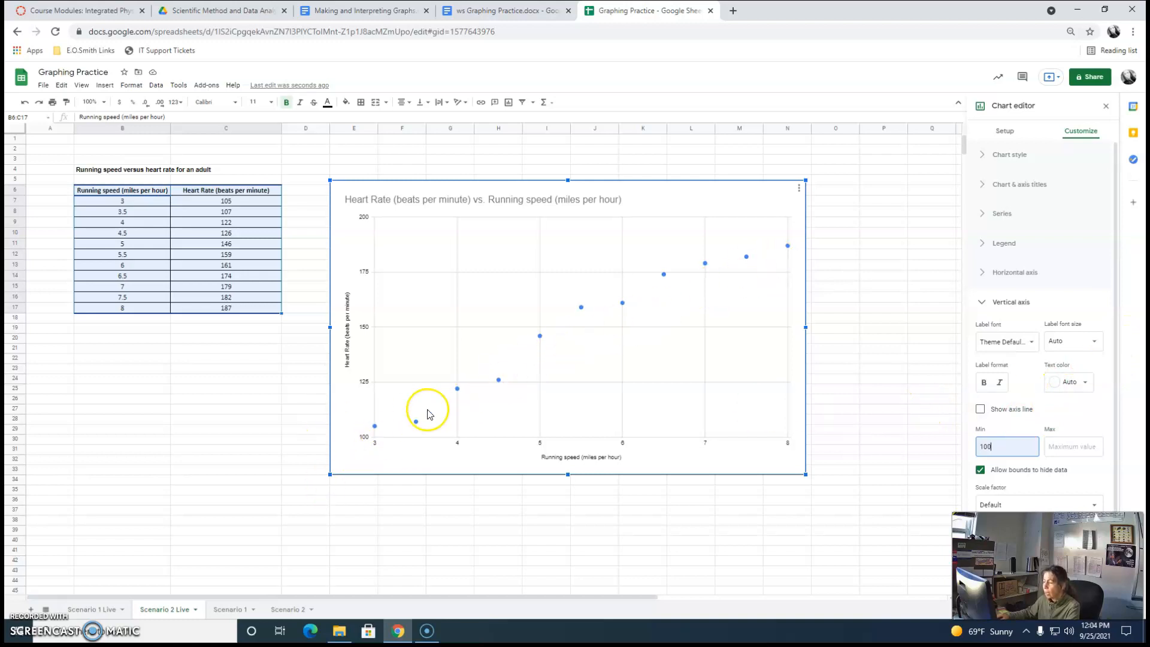
left_click_drag(1006, 446, 979, 449)
type("0")
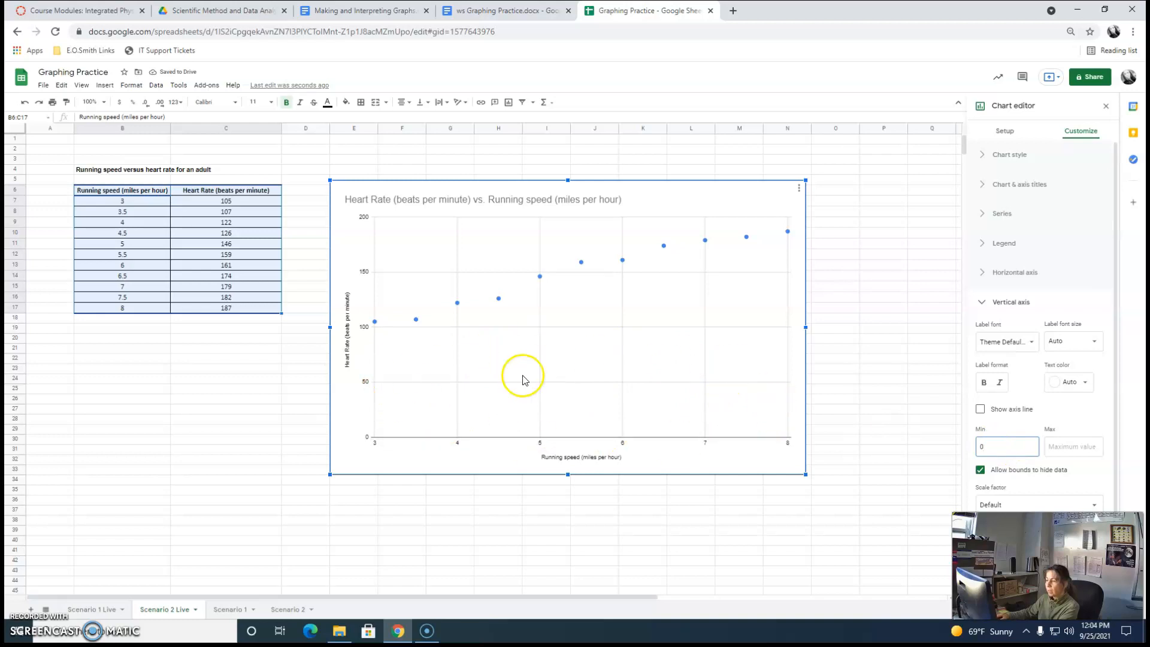
left_click(988, 448)
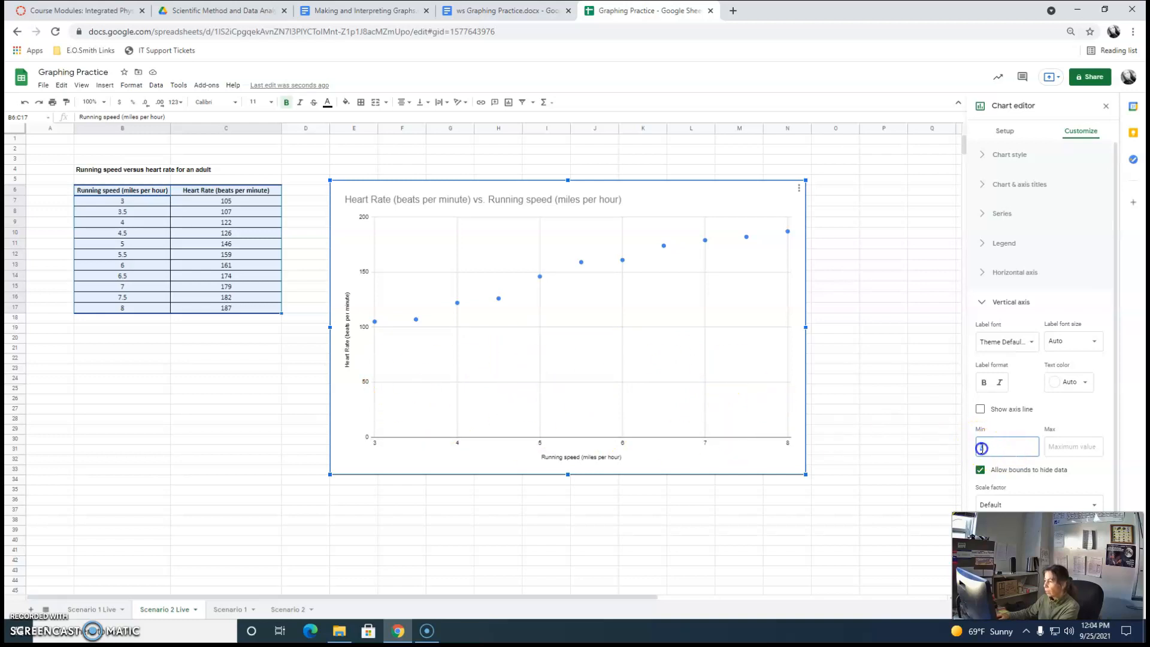
type("100")
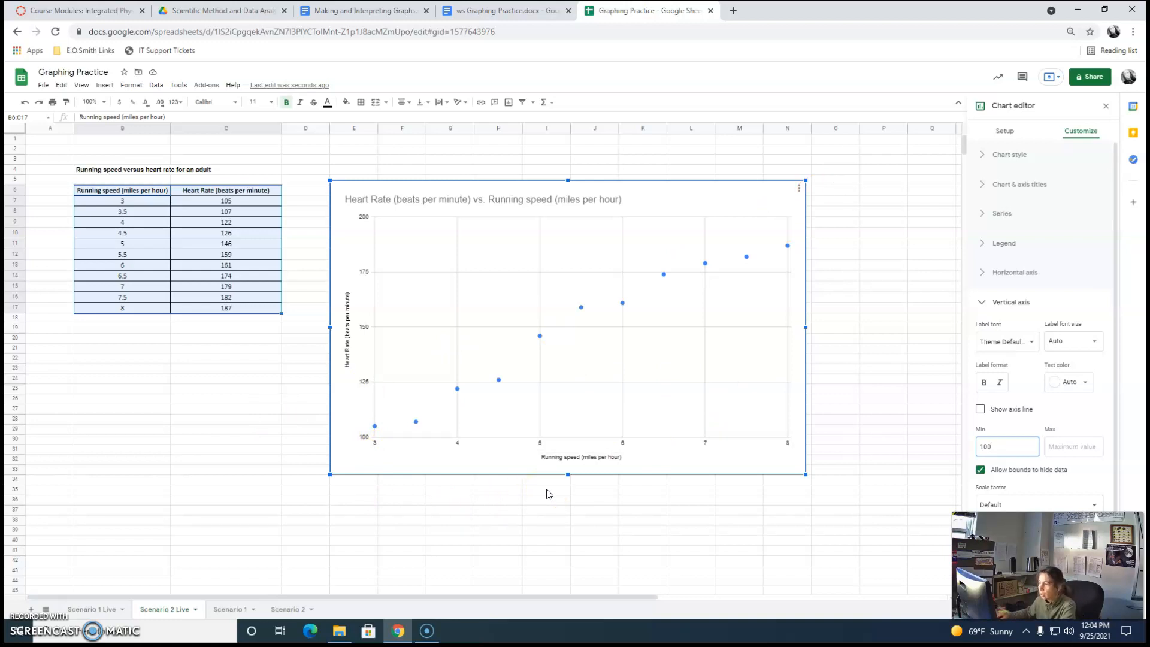
left_click(566, 501)
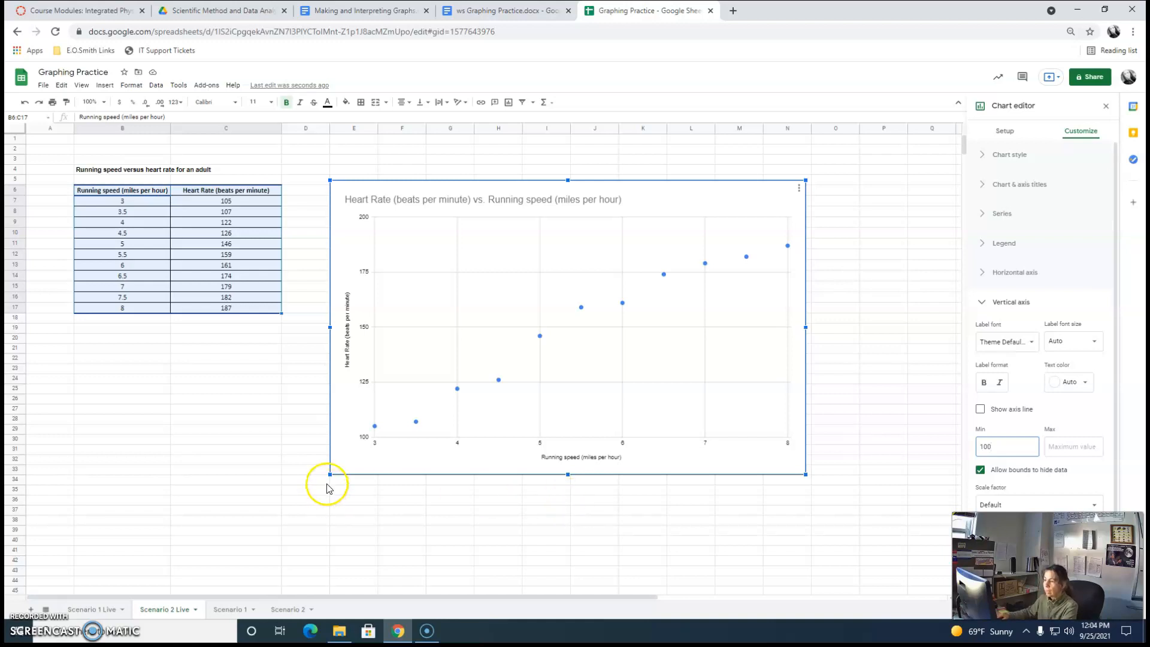
Check the Scenario 2 graph requirements in the ws Graphing Practice document and add a linear trendline to the Heart Rate series
left_click(500, 10)
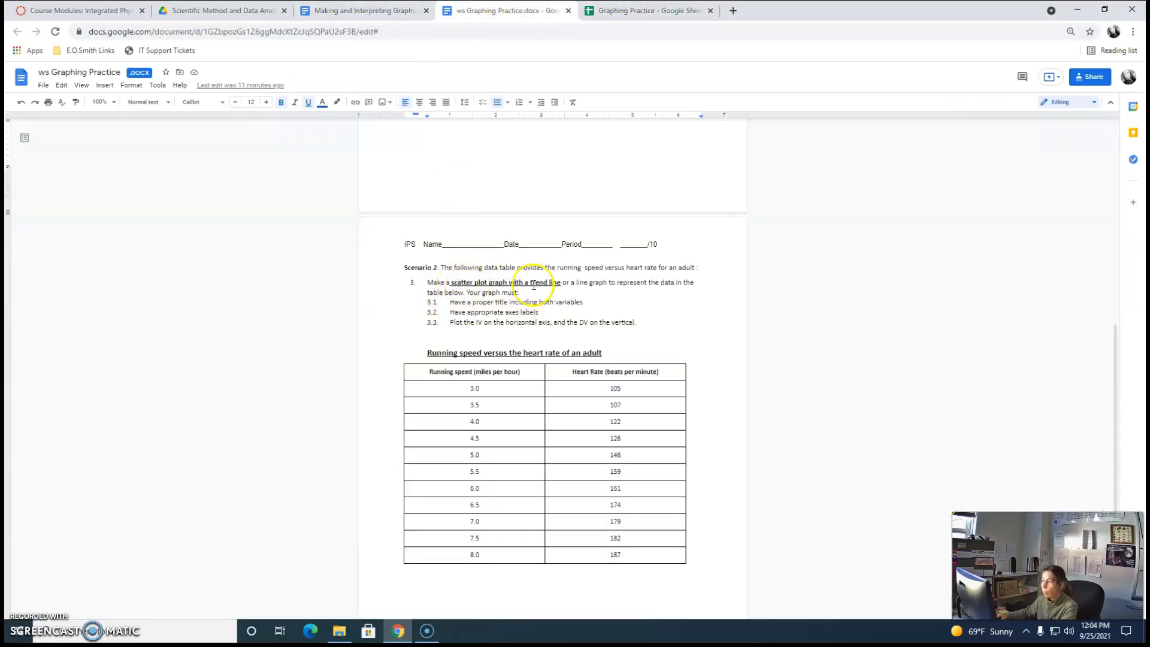
left_click(638, 10)
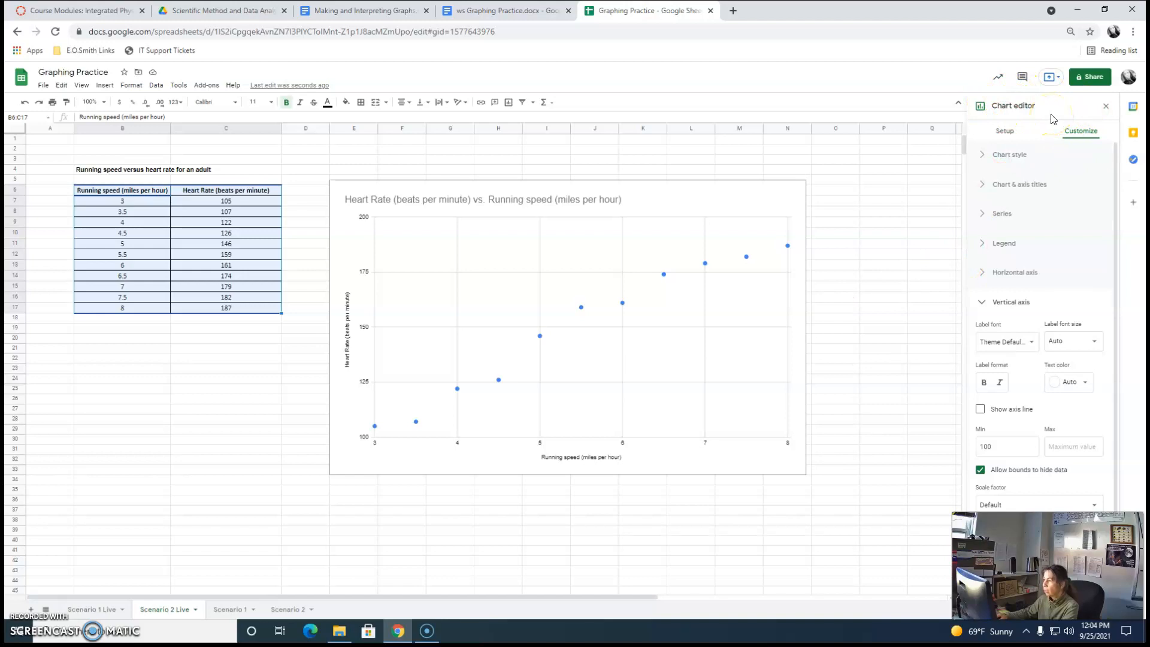
left_click(1002, 216)
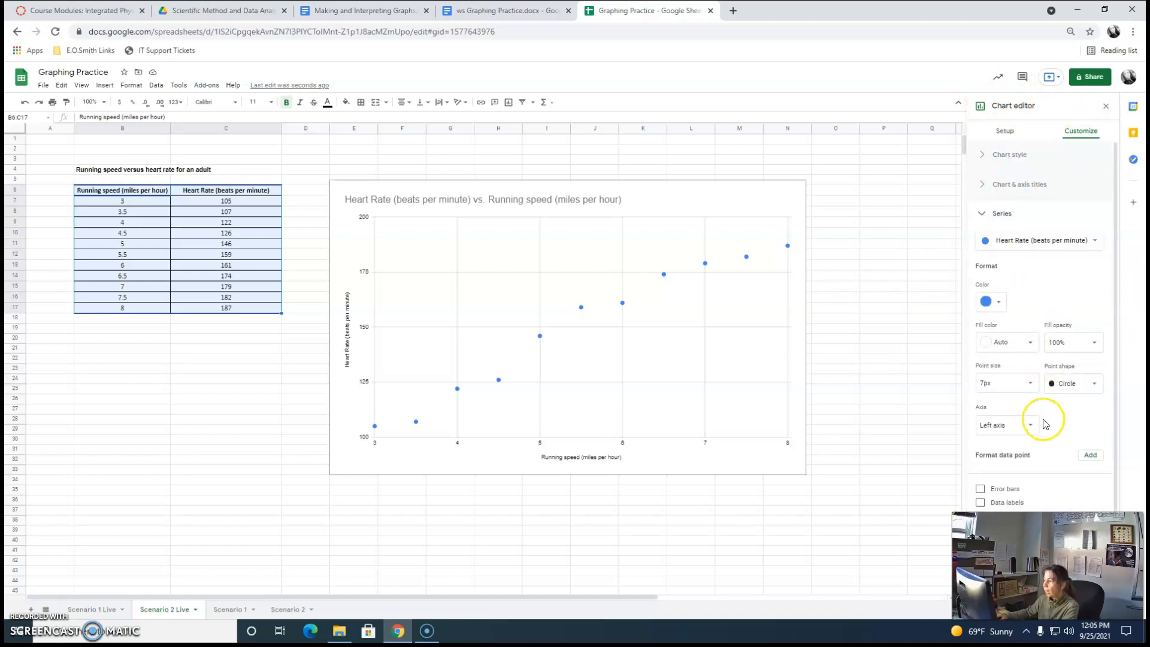
scroll(1045, 423, "down", 2)
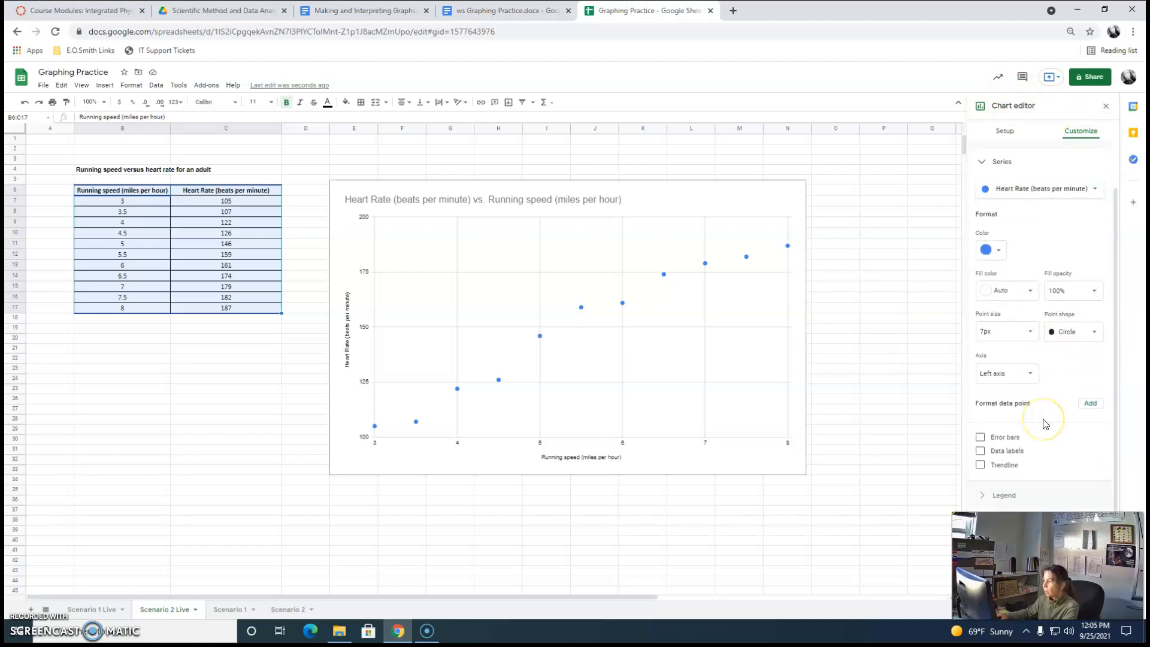
left_click(980, 466)
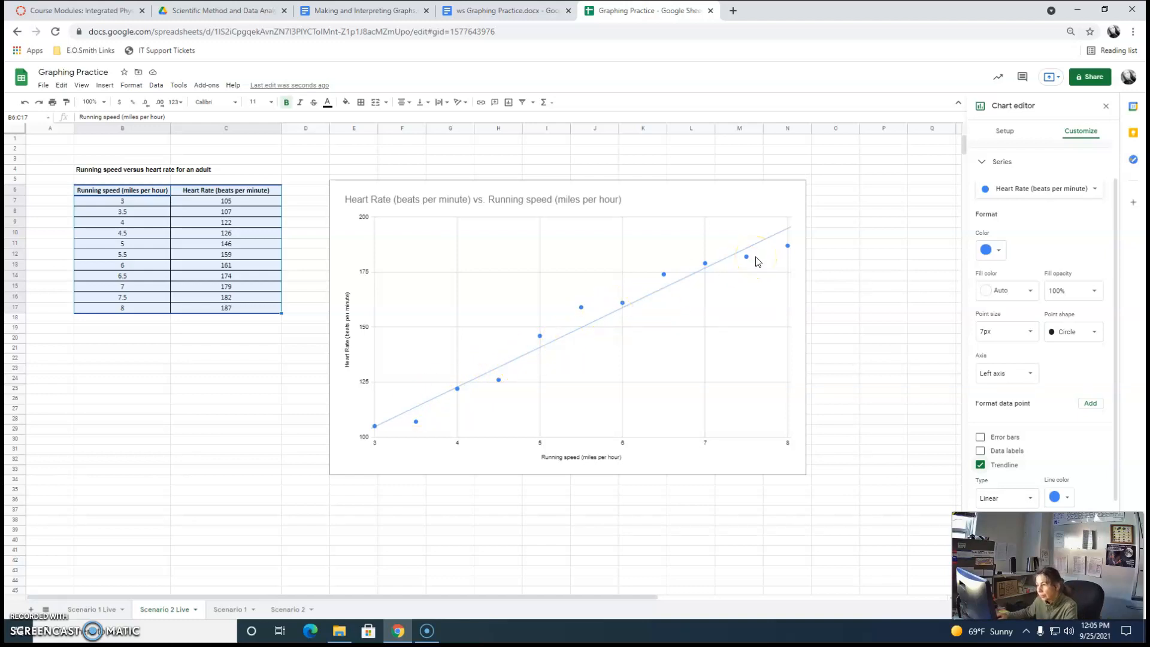
Recheck the title requirement in the worksheet document and append "for an adult" to the scatter chart's title
left_click(506, 13)
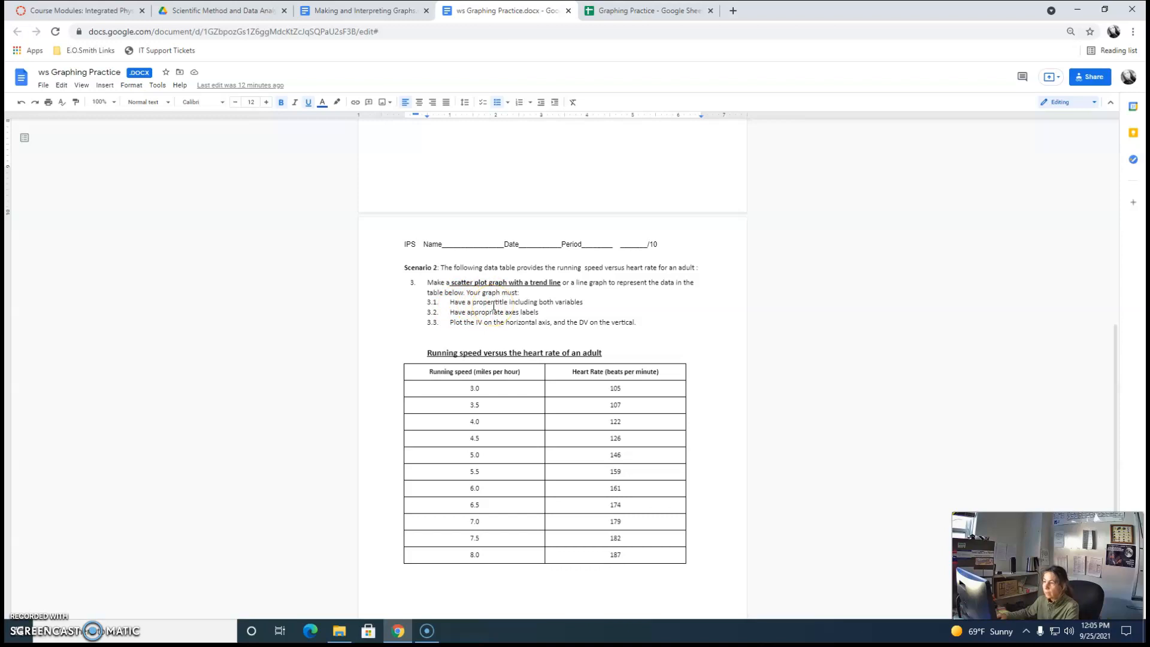
left_click(618, 13)
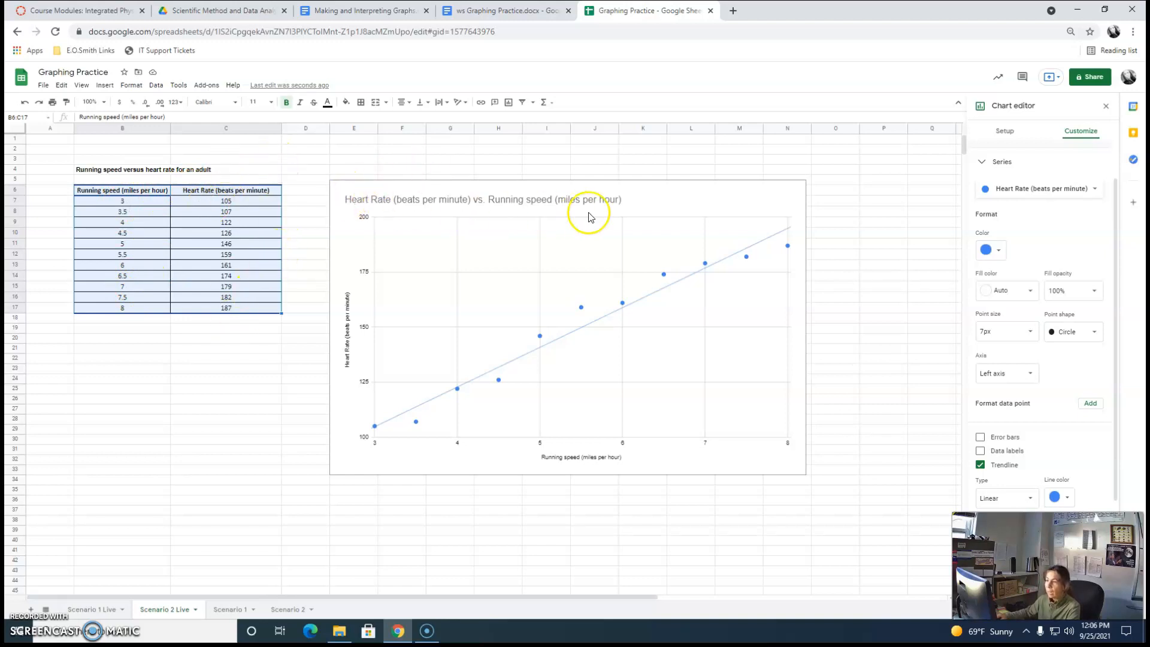
left_click(515, 204)
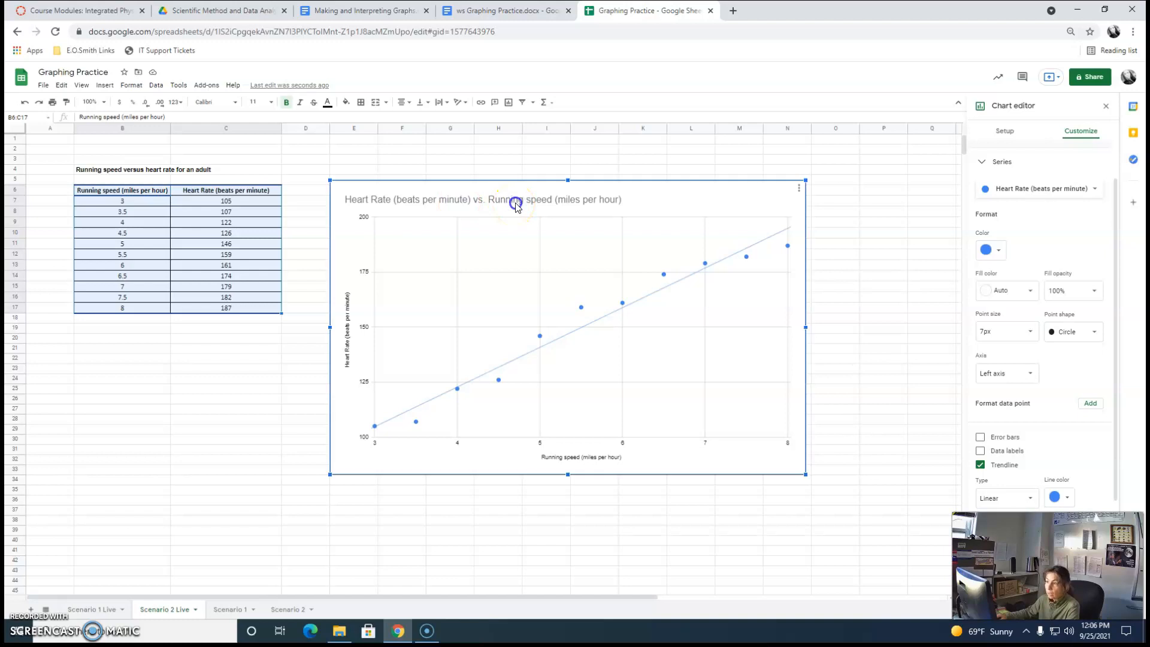
double_click(516, 204)
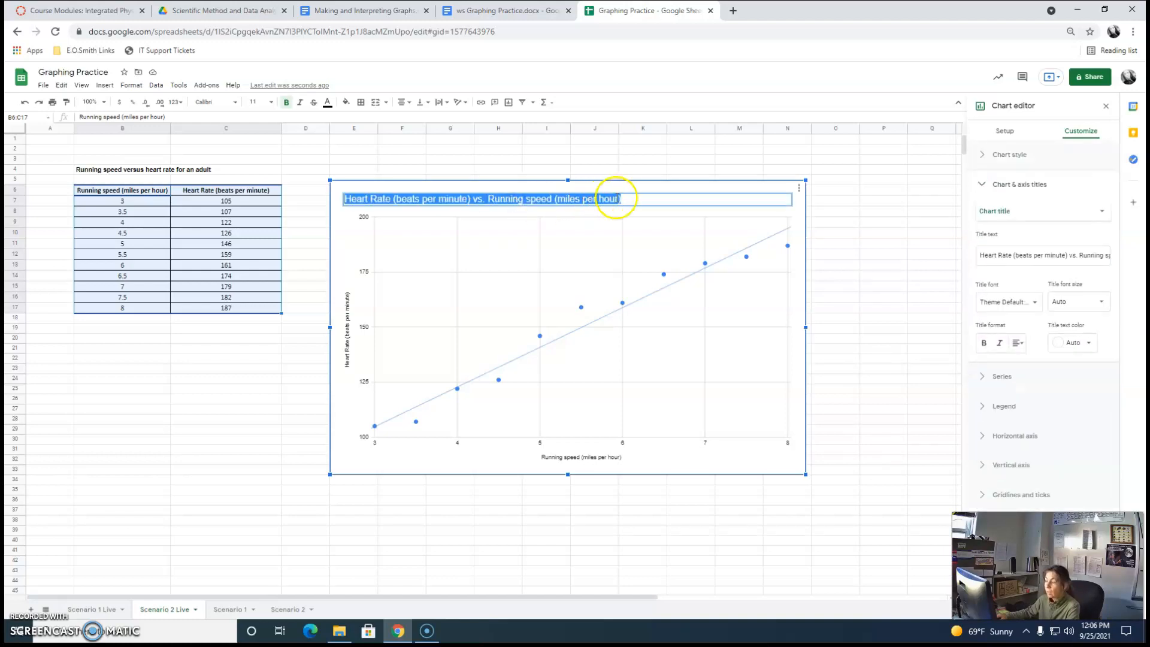
left_click(651, 198)
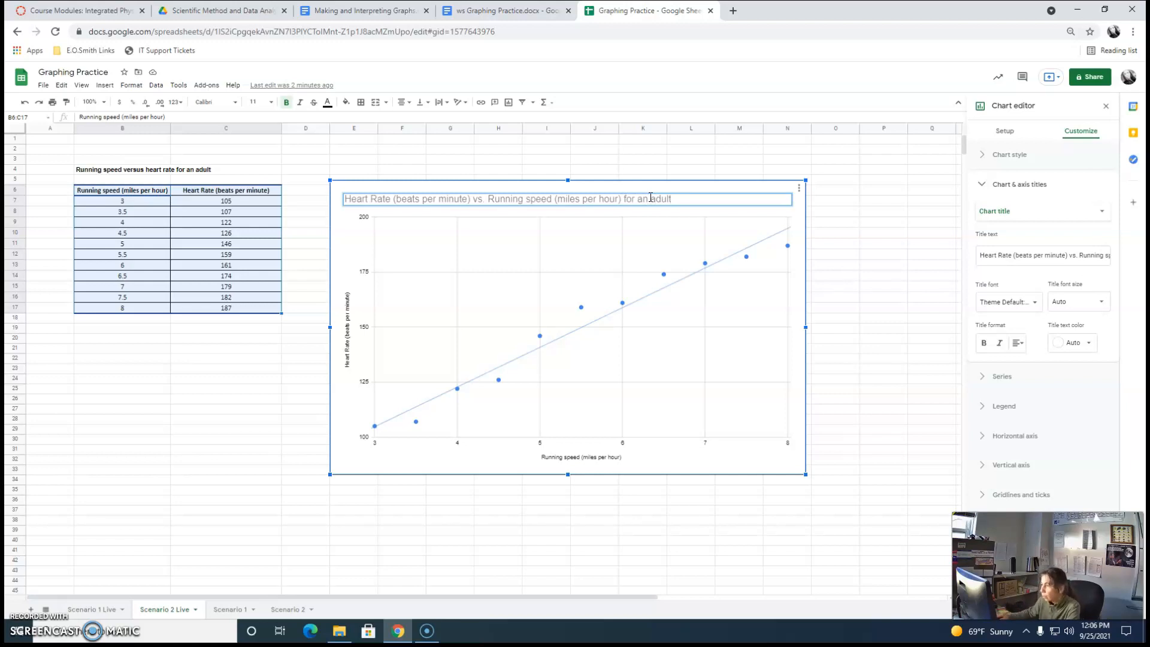
key("Return")
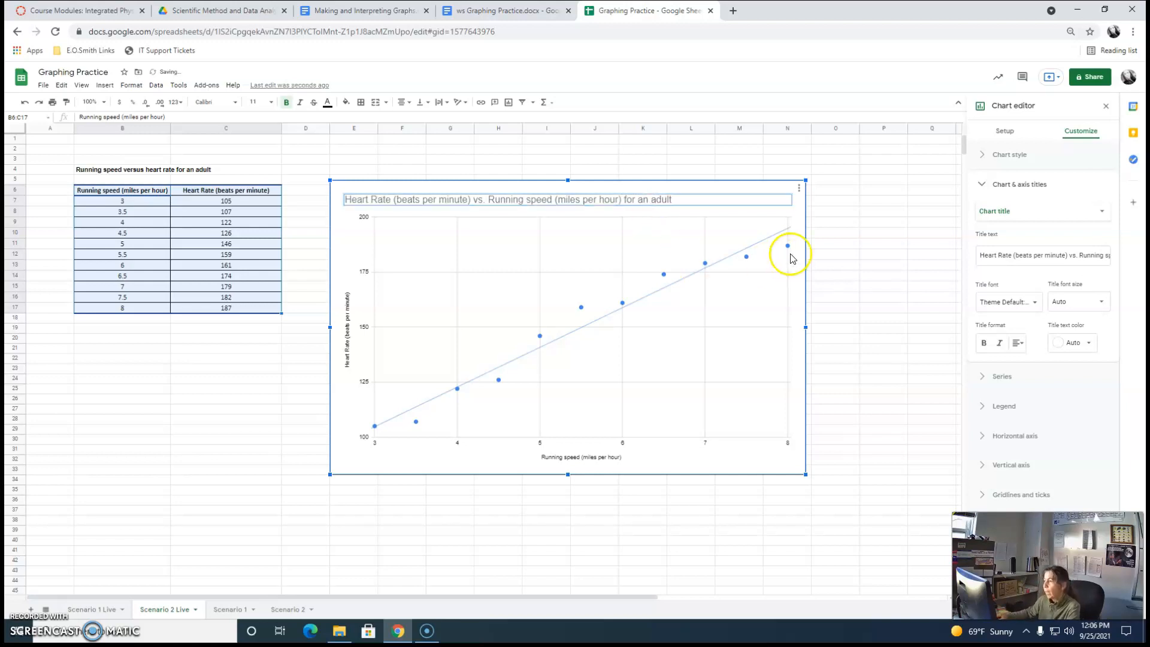
left_click(844, 232)
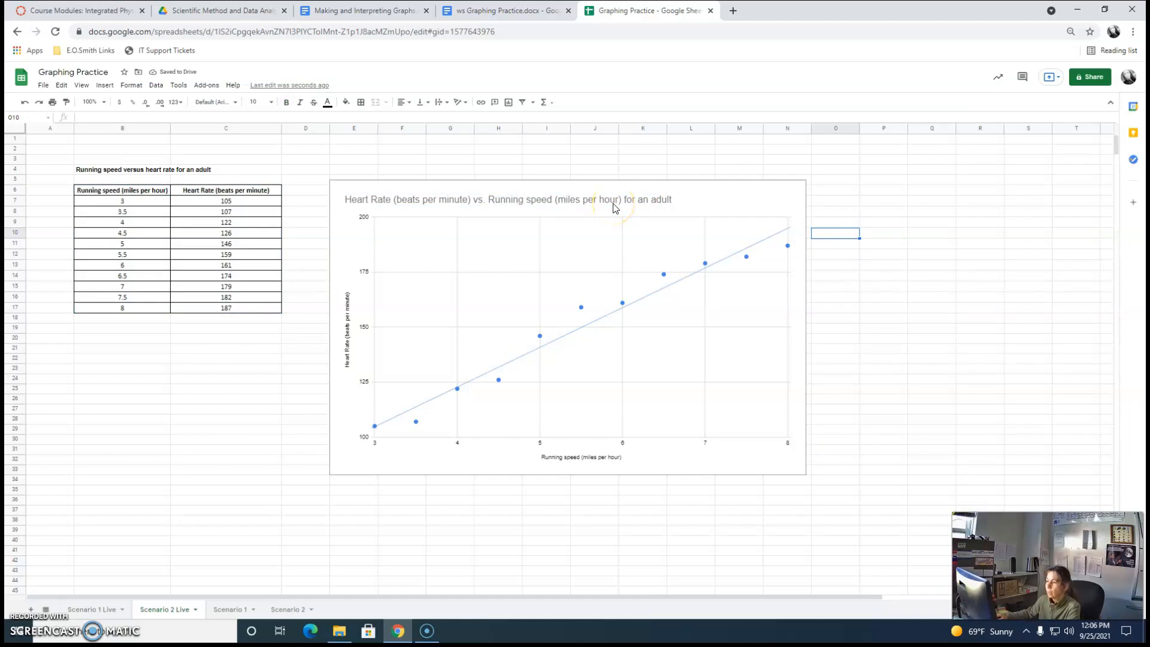
Review the worksheet document's graph requirements and instructions against the tables and charts on the Scenario 1 Live and Scenario 2 Live sheets
left_click(501, 11)
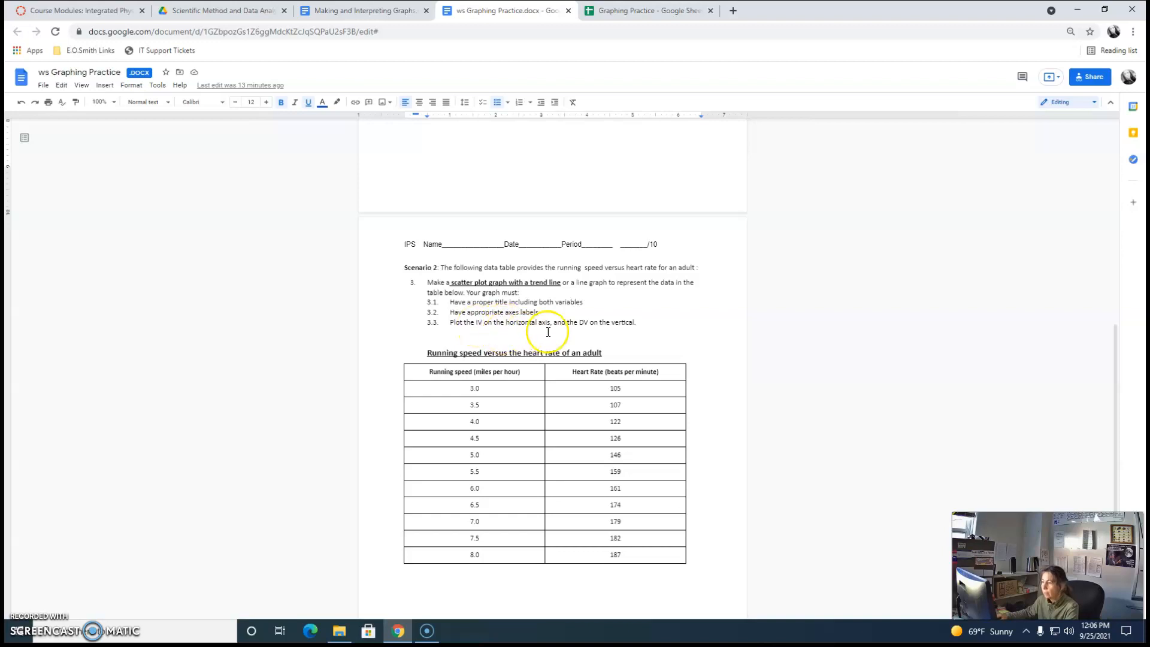
left_click(632, 12)
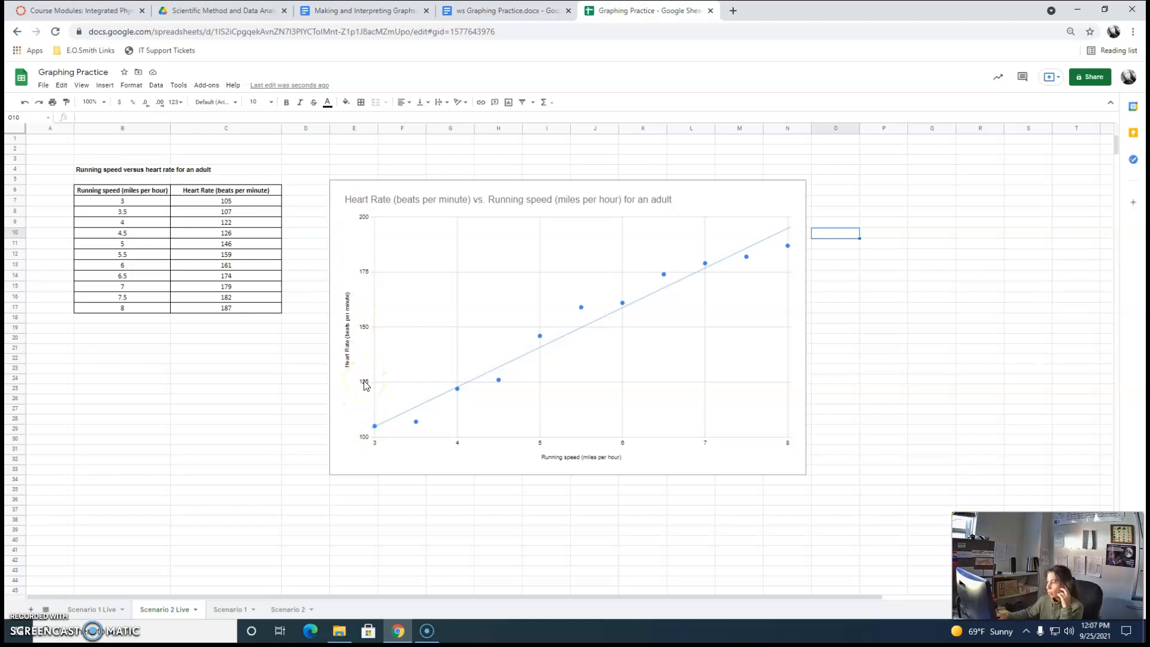
left_click(241, 442)
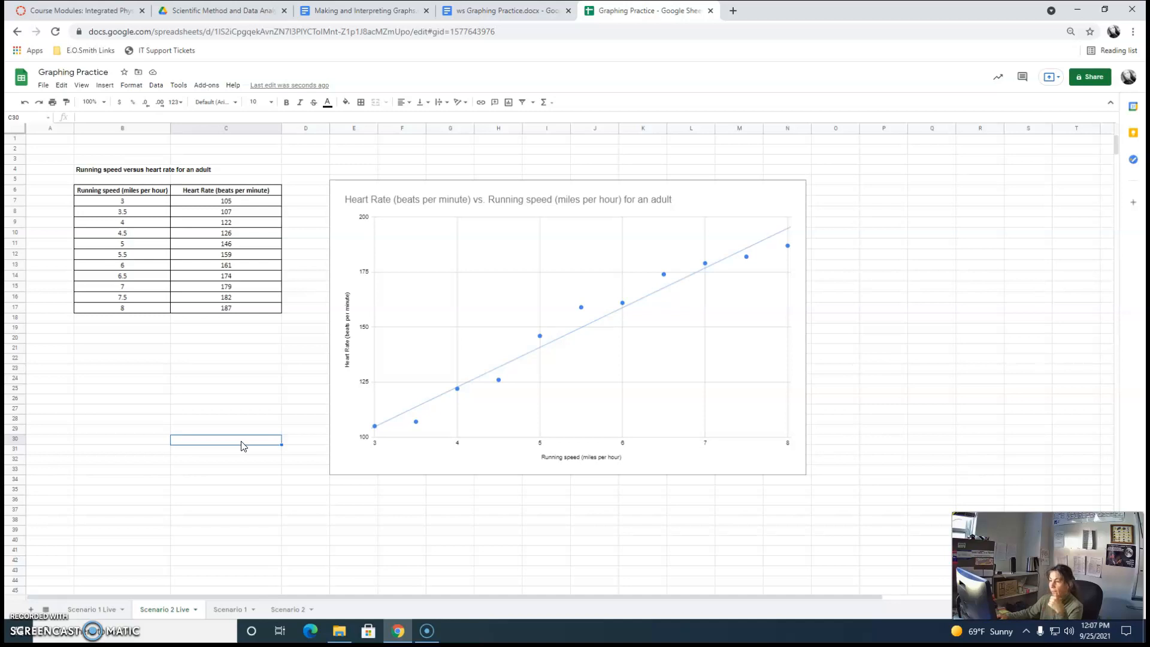
left_click(96, 609)
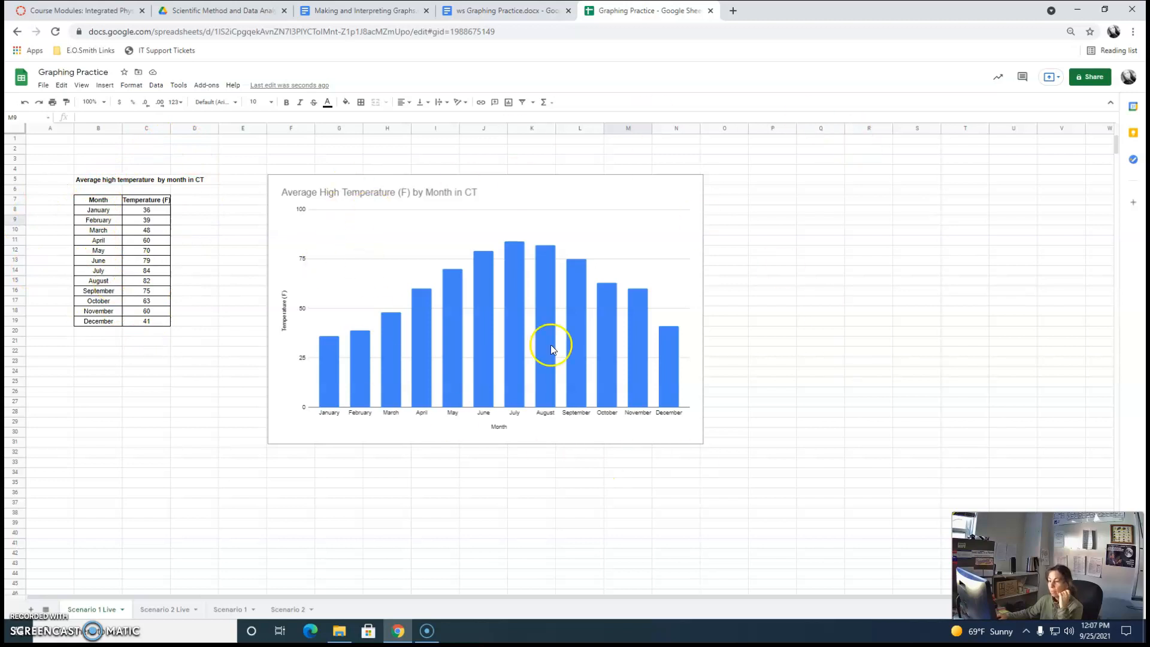
left_click(163, 609)
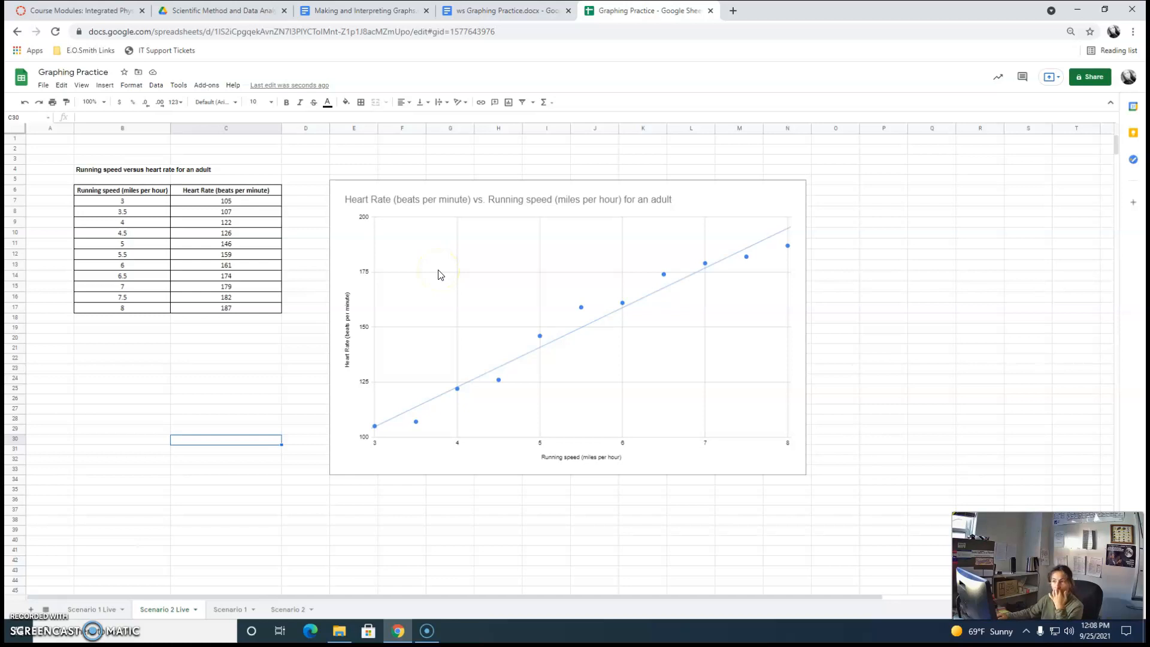
left_click(98, 610)
left_click(497, 10)
left_click(300, 506)
scroll(300, 508, "up", 6)
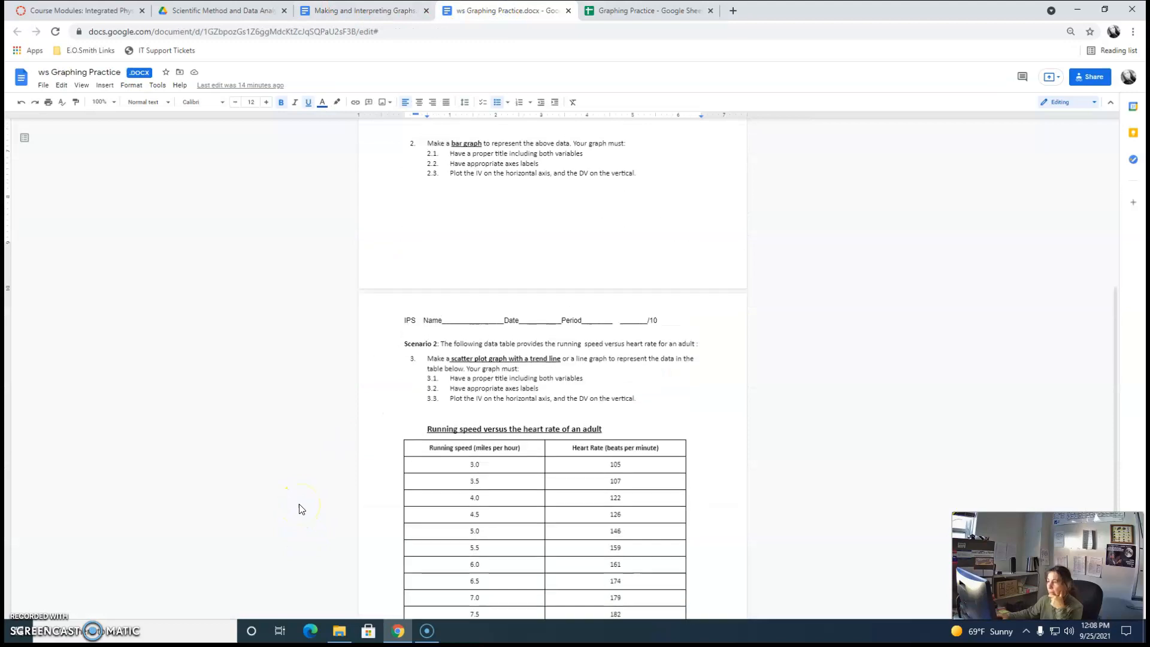
scroll(300, 508, "up", 2)
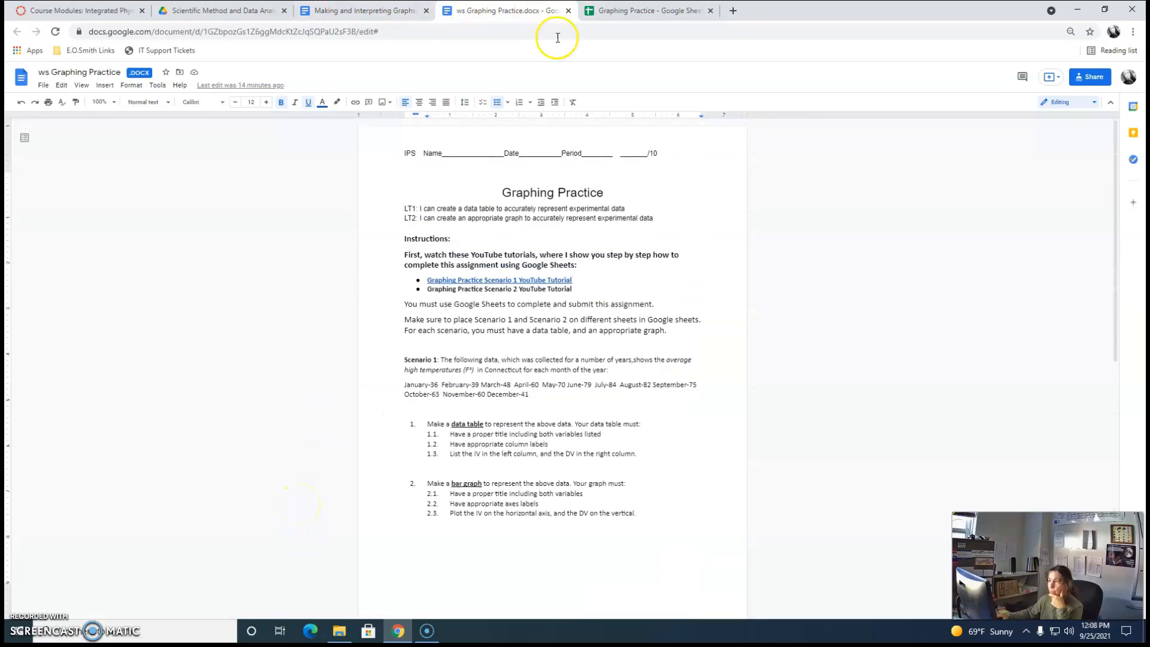
Color the Month and Temperature (F) headings in B7:C7 of the Scenario 1 Live sheet red
left_click(633, 11)
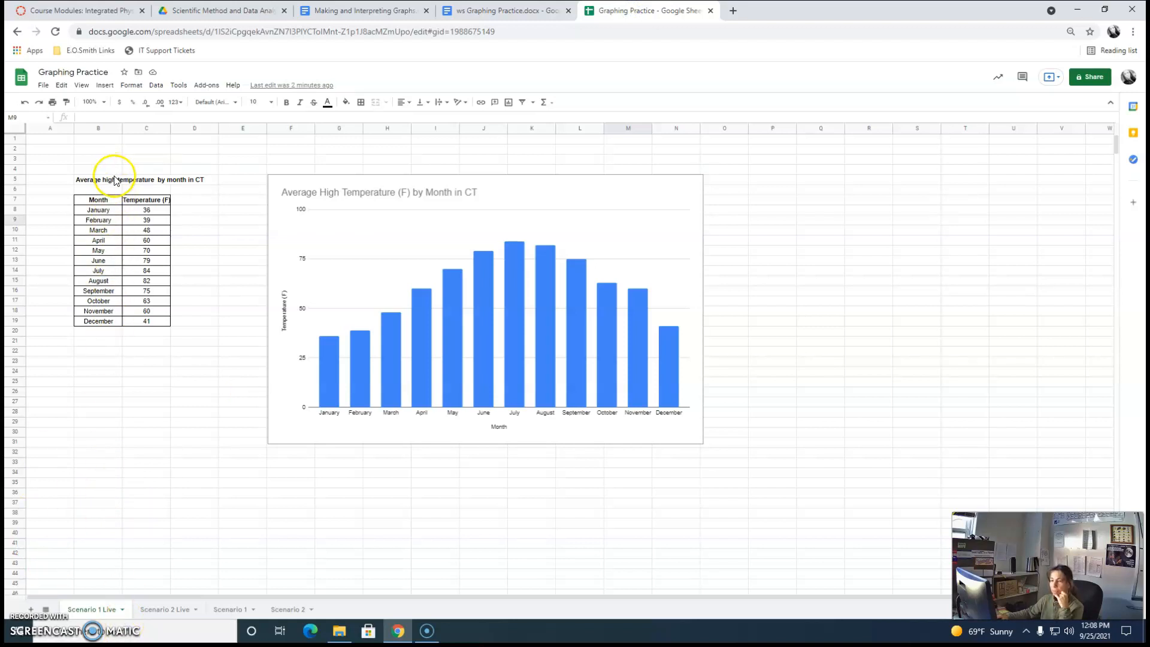
left_click(95, 199)
left_click_drag(95, 199, 141, 197)
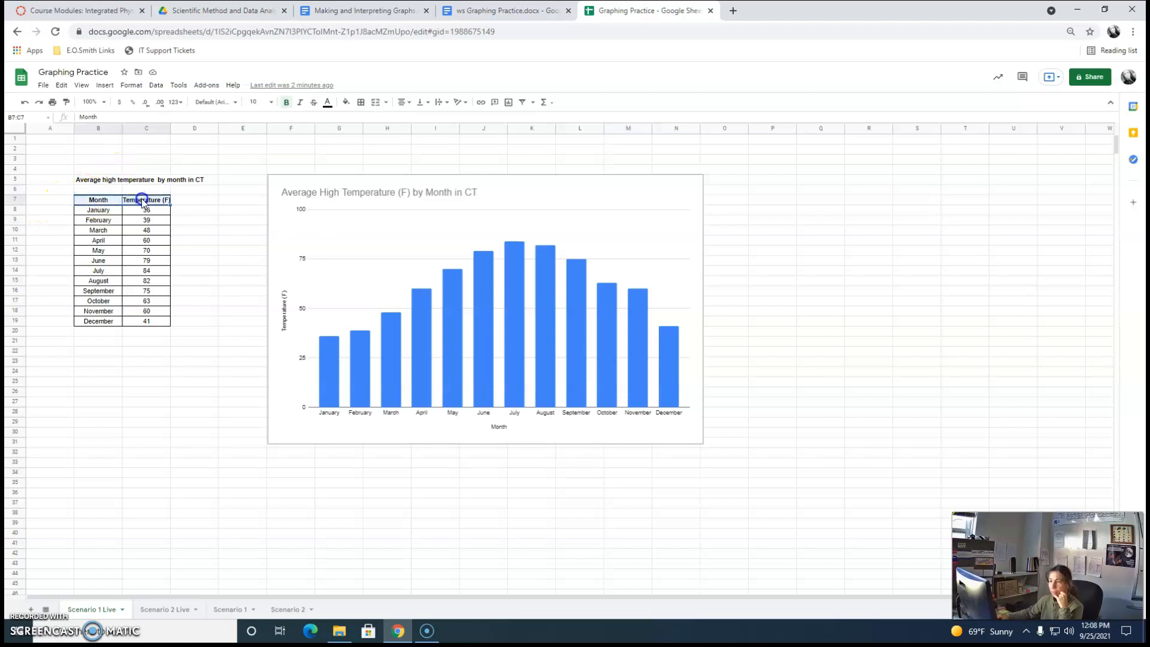
left_click(327, 102)
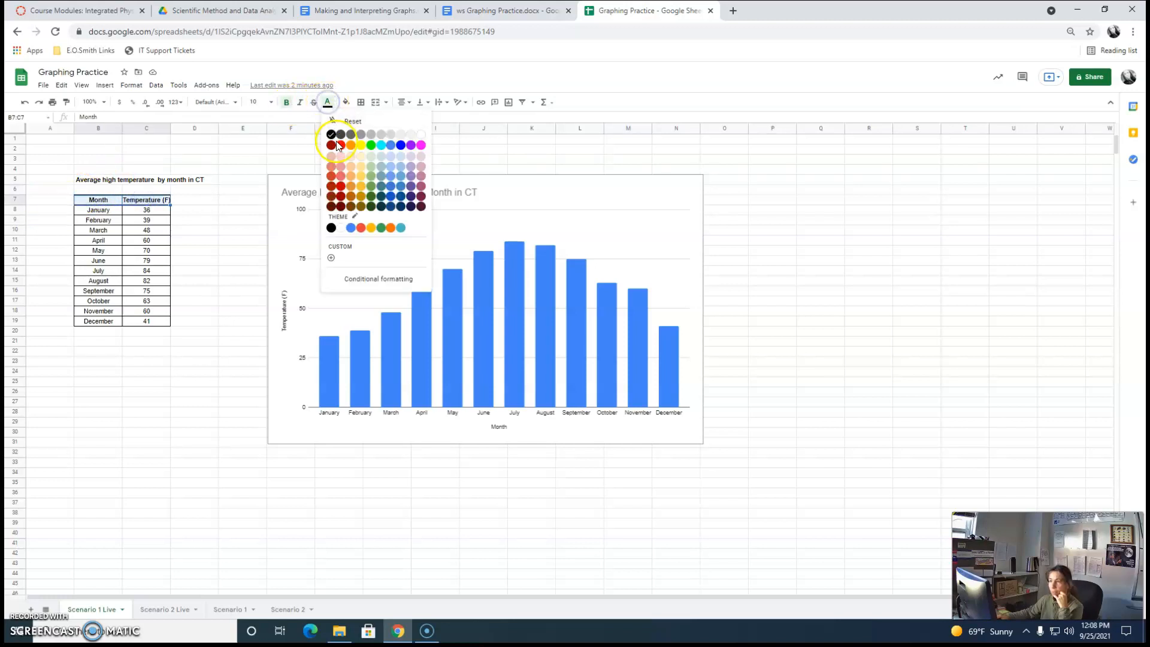
left_click(339, 145)
left_click(240, 222)
Color the table title "Average high temperature by month in CT" in B5 green
left_click(81, 182)
left_click(327, 102)
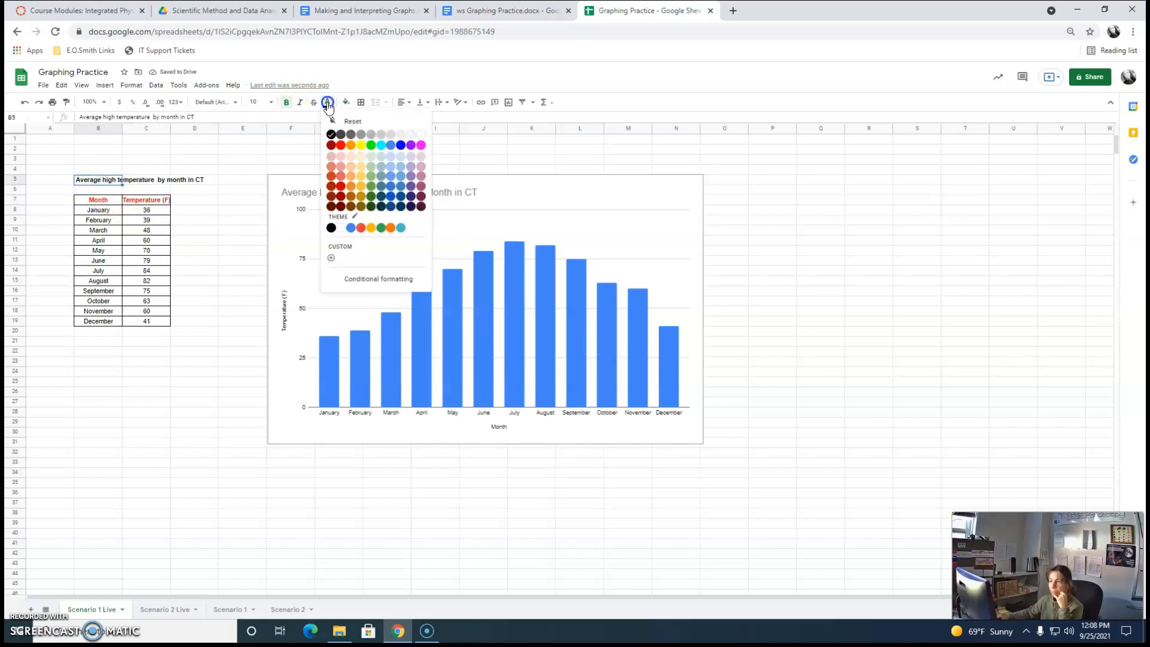
left_click(369, 145)
left_click(215, 170)
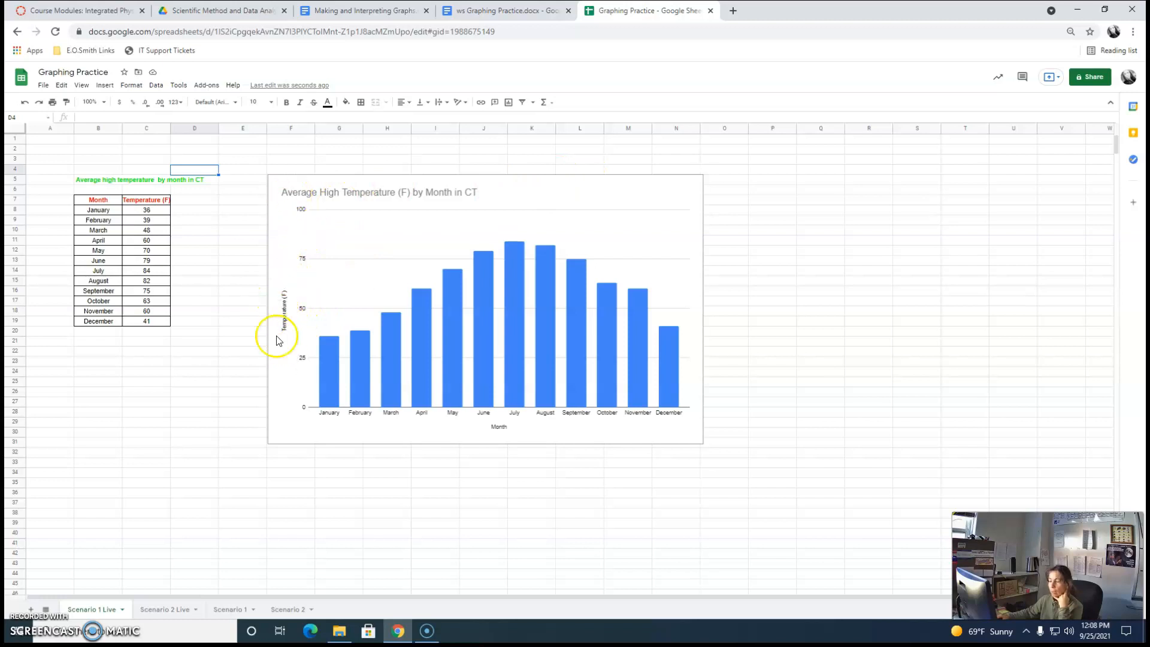
On the Scenario 2 Live sheet, color the table title "Running speed versus heart rate for an adult" in B4 green
left_click(154, 609)
left_click(85, 609)
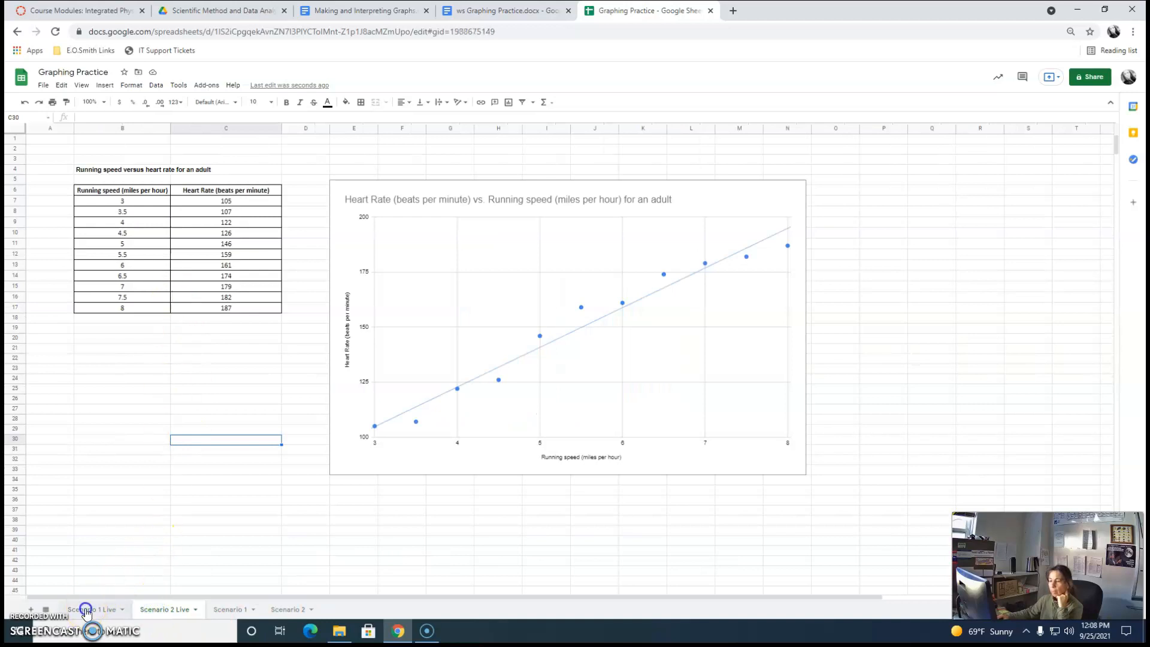
left_click(157, 609)
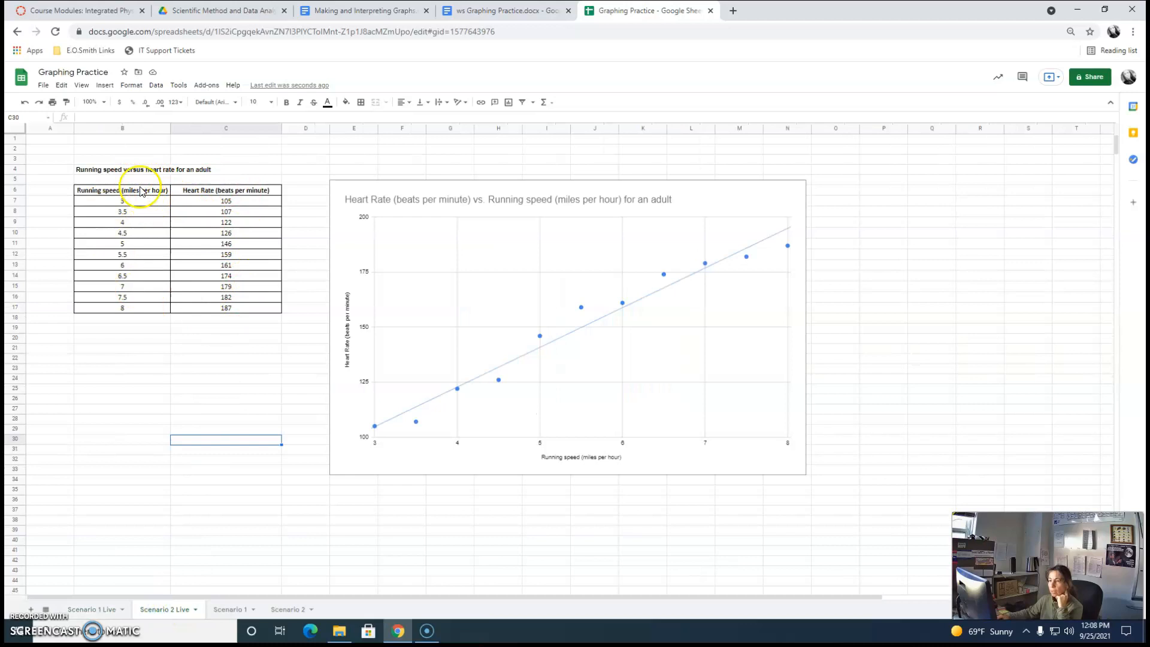
left_click(101, 171)
left_click(328, 103)
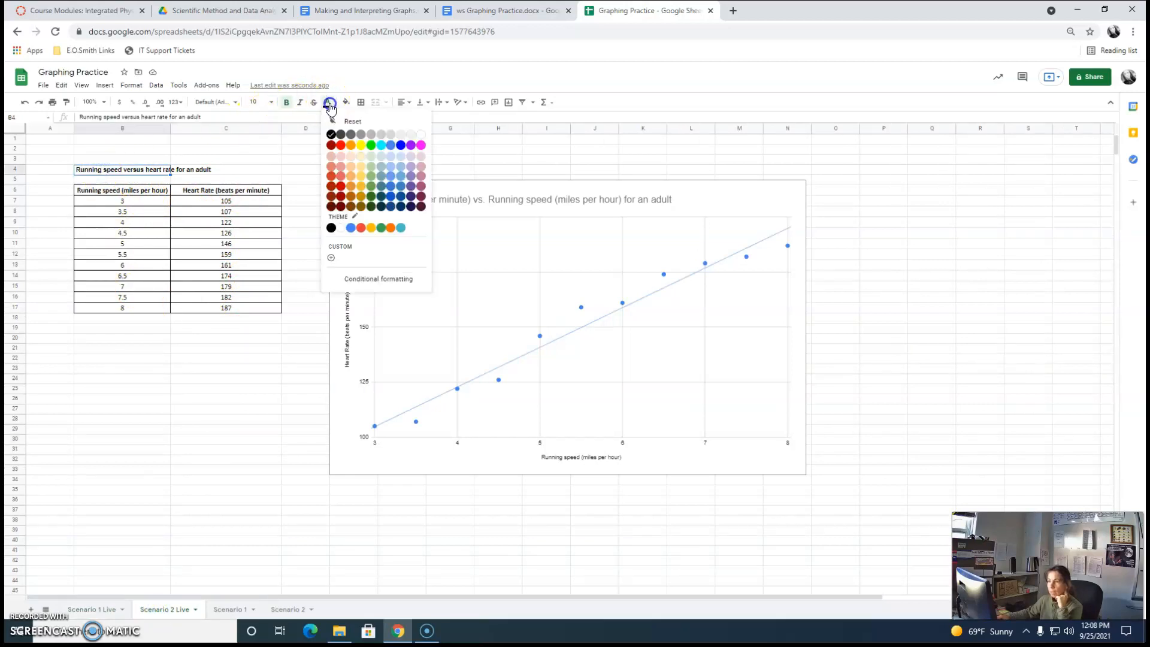
left_click(371, 145)
Color the running speed and heart rate column headings in B6:C6 red
left_click(106, 192)
left_click_drag(106, 193, 192, 190)
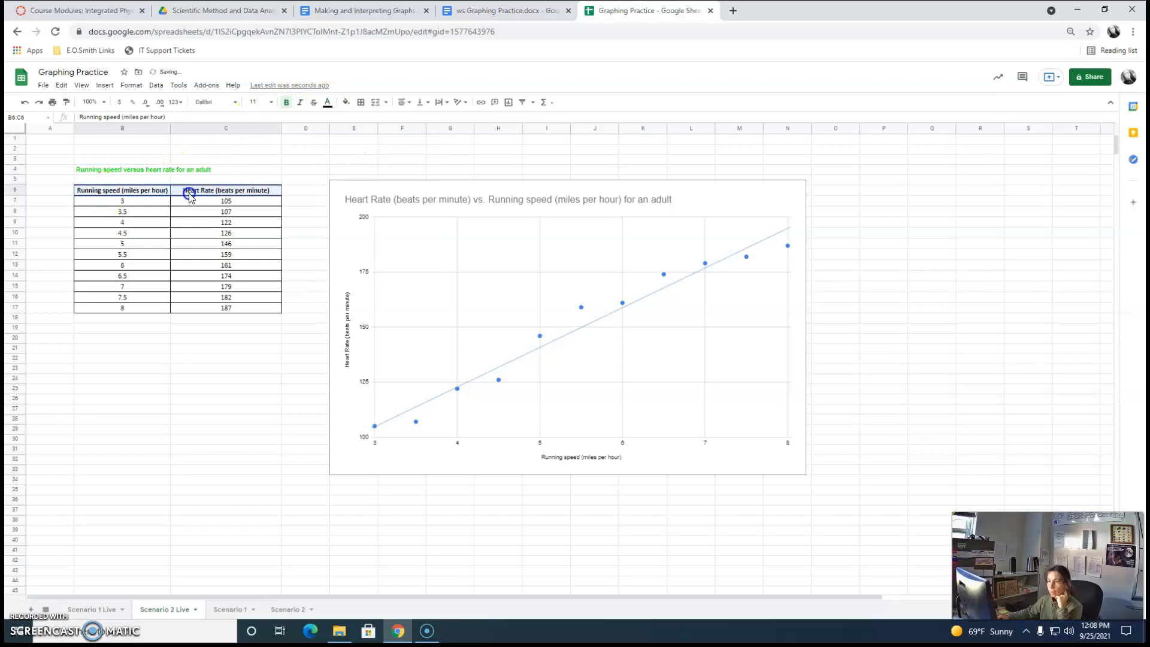
left_click(326, 102)
left_click(339, 143)
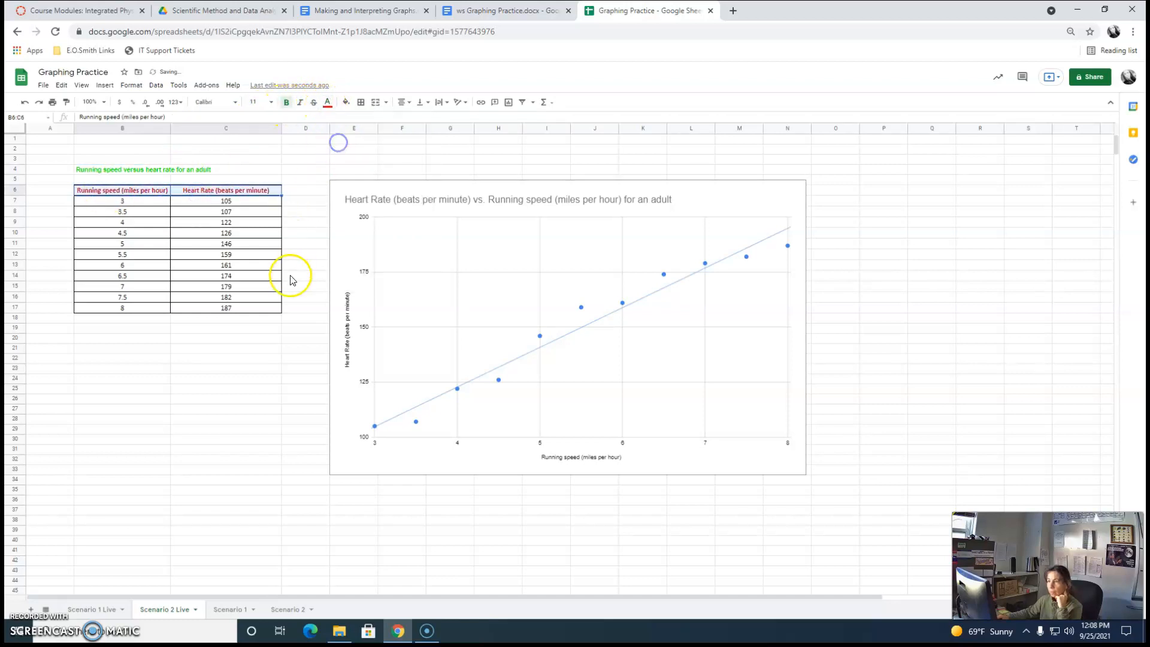
left_click(271, 370)
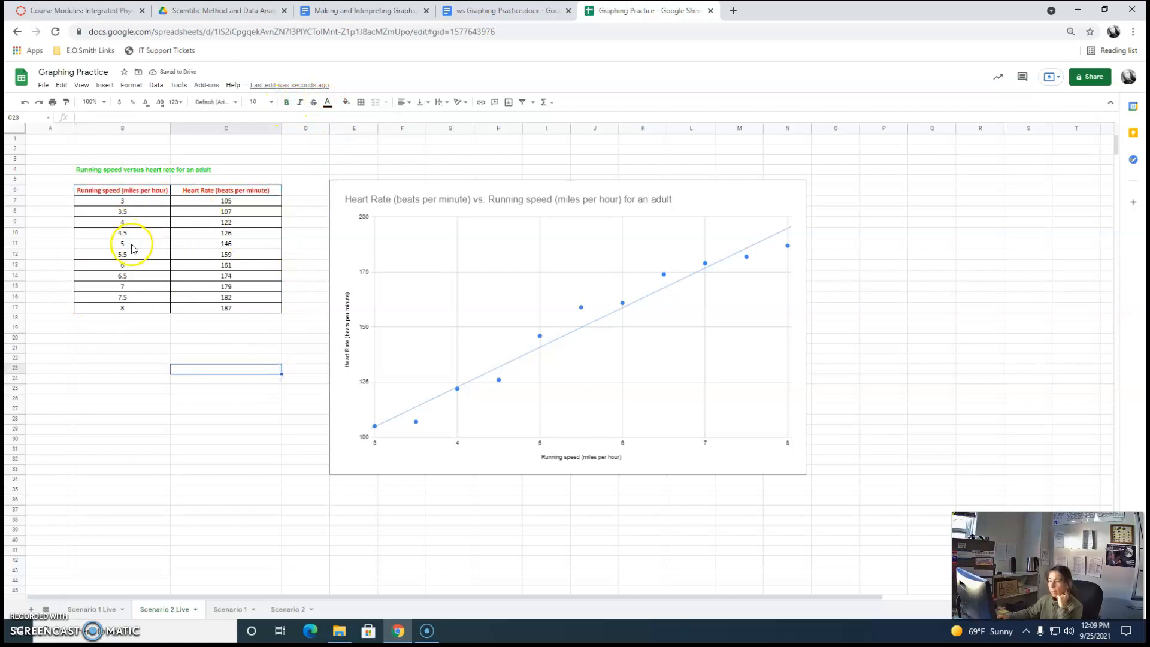